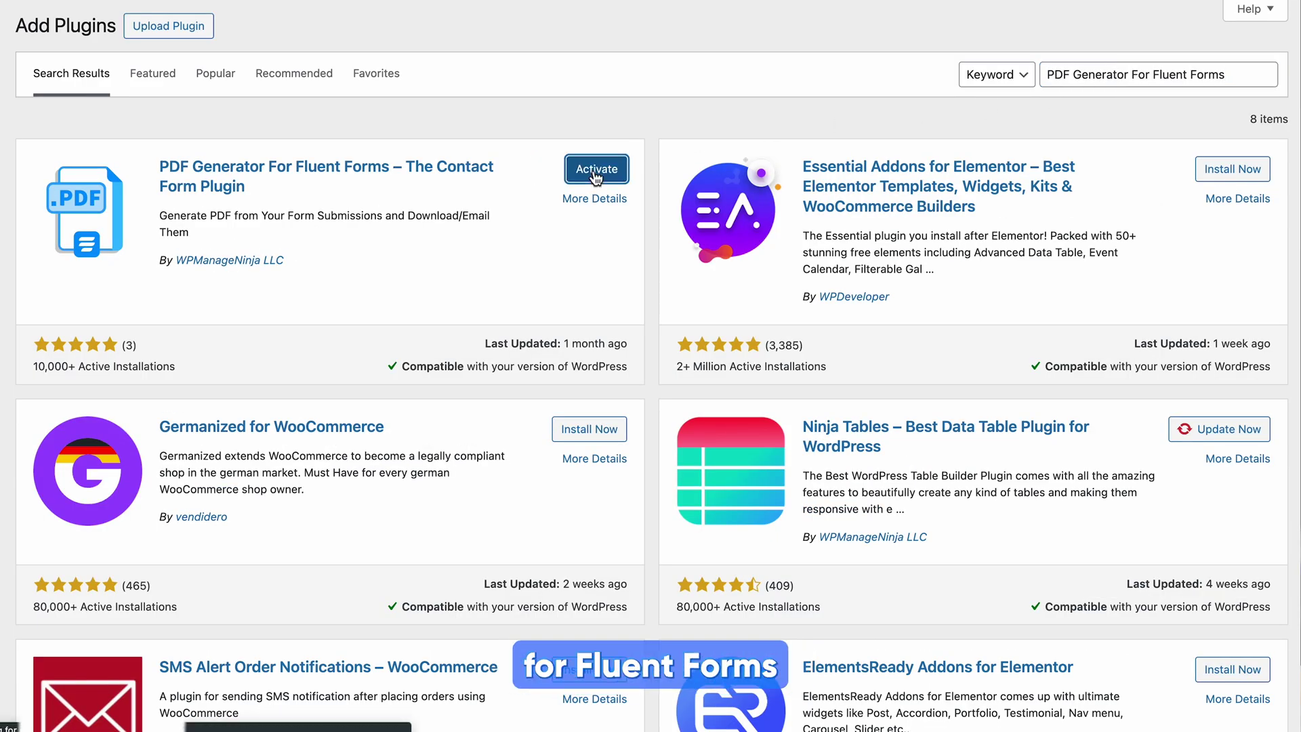
# Step: Install and activate the PDF Generator For Fluent Forms plugin
pyautogui.click(595, 175)
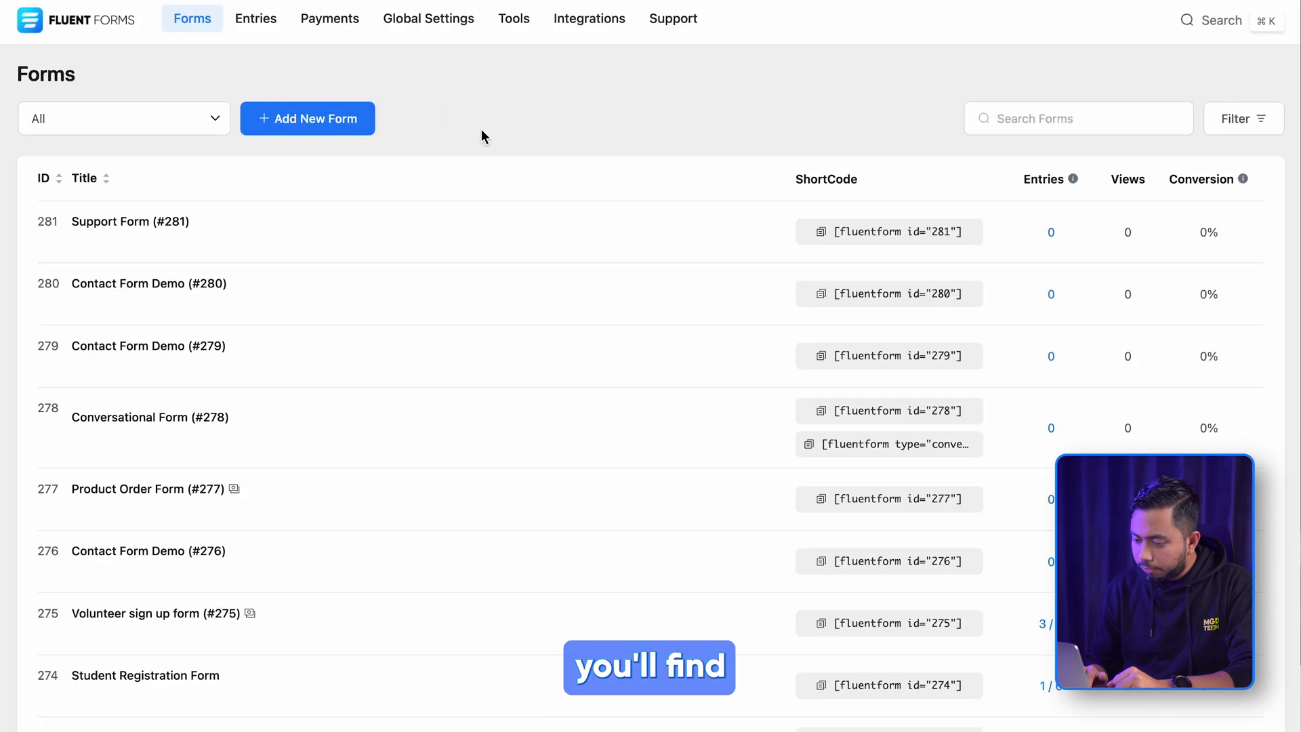
# Step: Go to Fluent Forms Integrations, open the Fluent Forms PDF module, then its Global PDF Settings
pyautogui.click(601, 32)
pyautogui.click(319, 105)
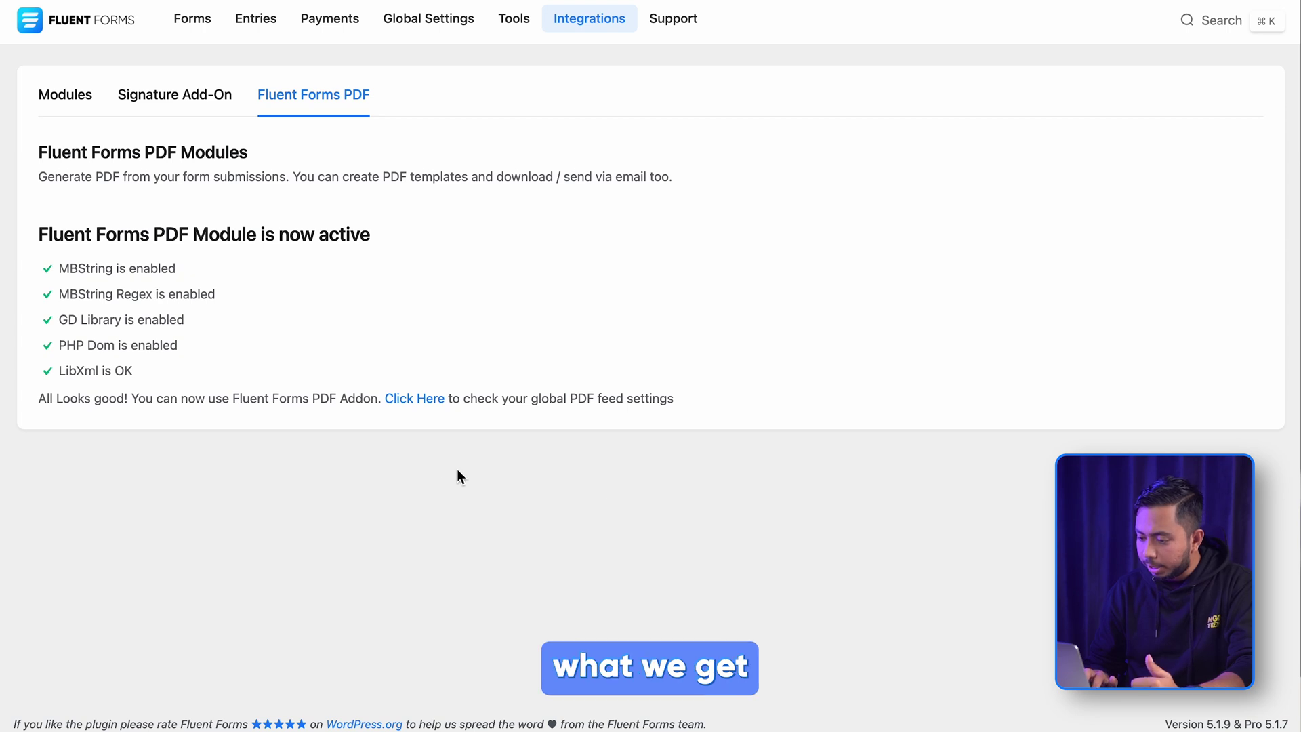
pyautogui.click(417, 401)
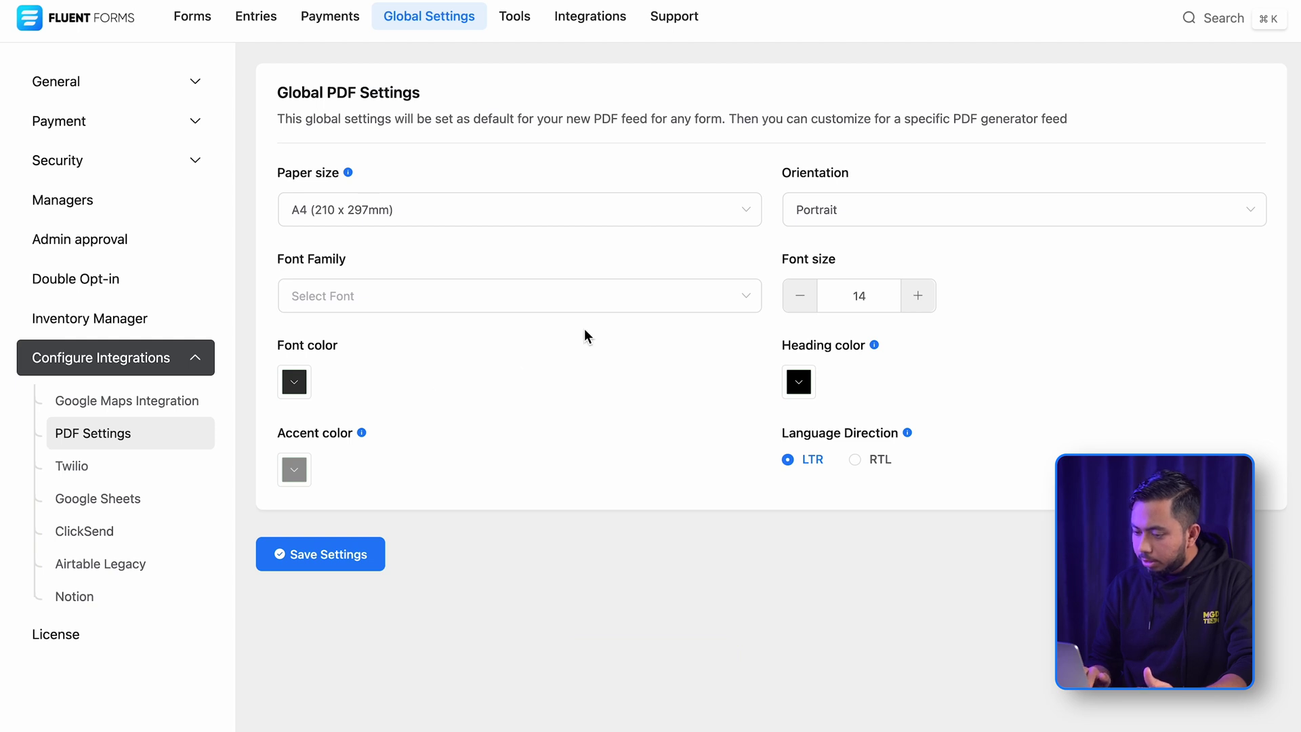
# Step: Set the global PDF defaults to A5 paper, Landscape, font size 18, blue font colour
pyautogui.click(745, 210)
pyautogui.scroll(-4, 572, 404)
pyautogui.click(575, 275)
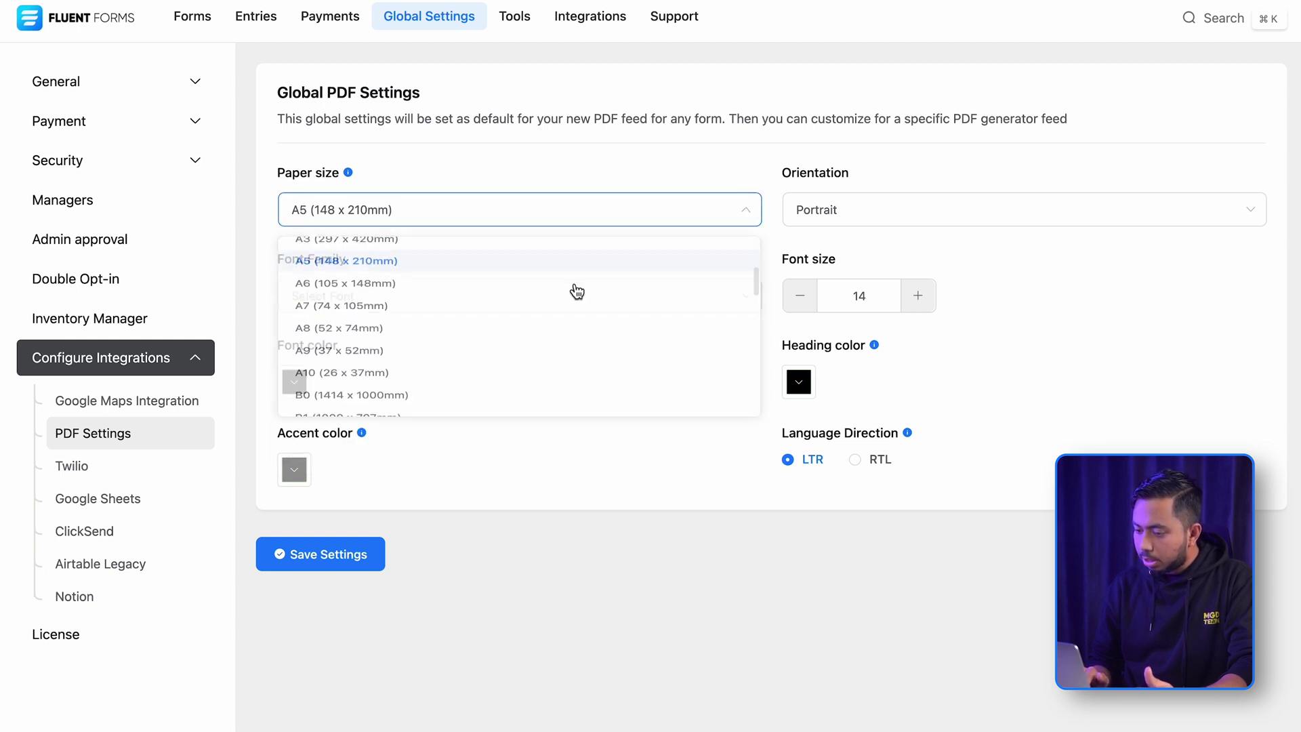
pyautogui.click(1025, 225)
pyautogui.click(1016, 284)
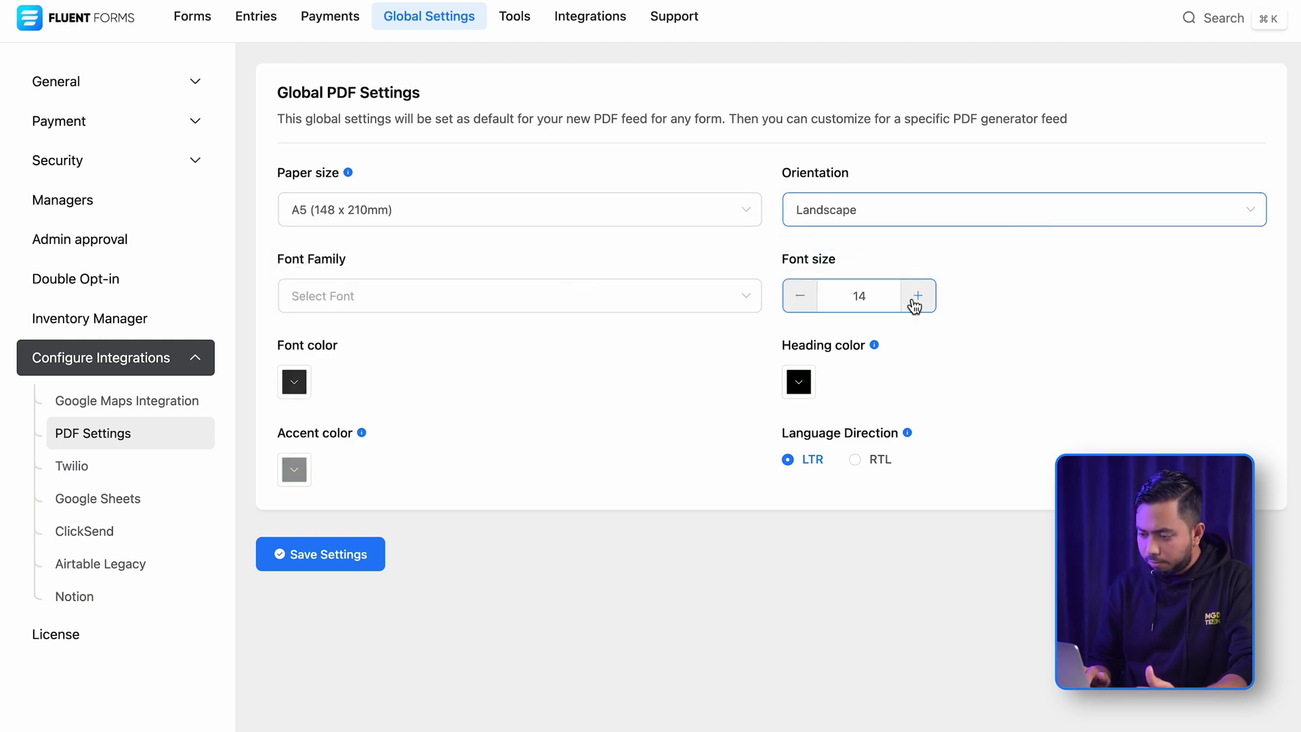
pyautogui.click(294, 381)
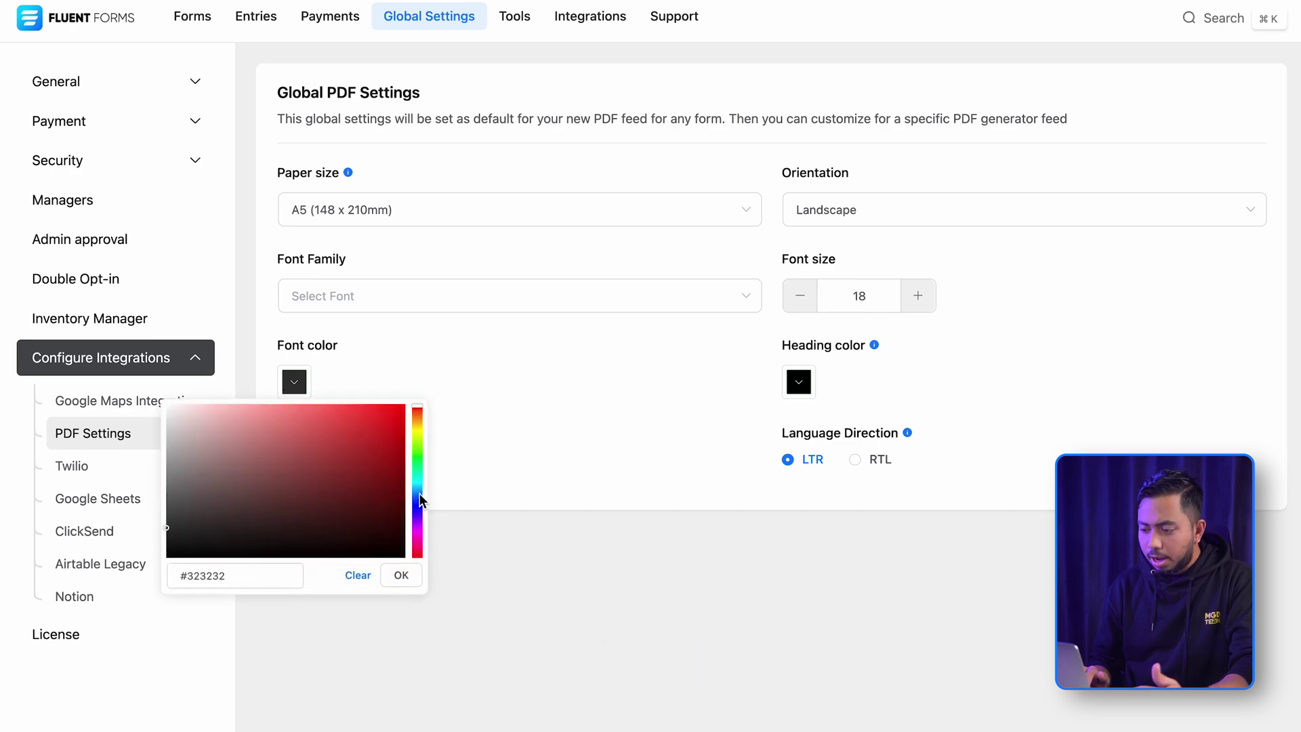
pyautogui.click(411, 570)
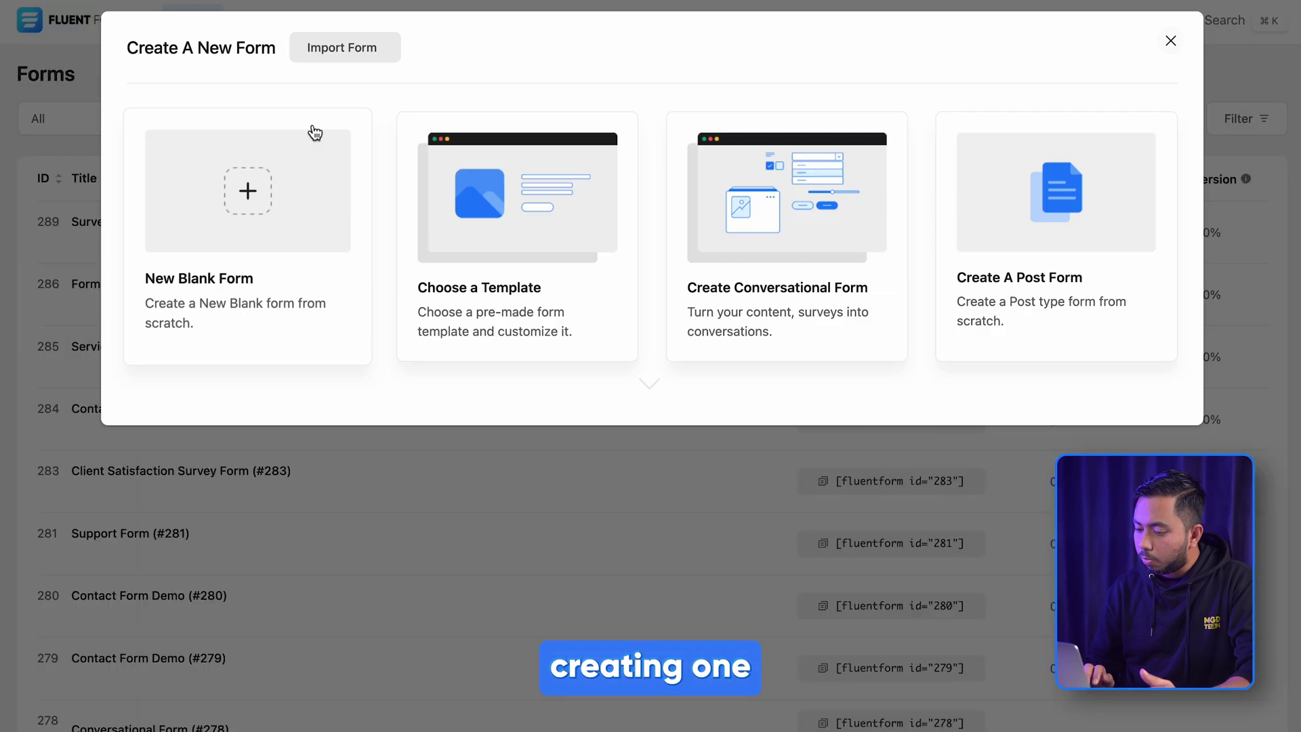
# Step: Create and save a Service Order Form from the Online Service Order Form template, then view its PDF Feeds
pyautogui.click(521, 217)
pyautogui.scroll(-10, 776, 272)
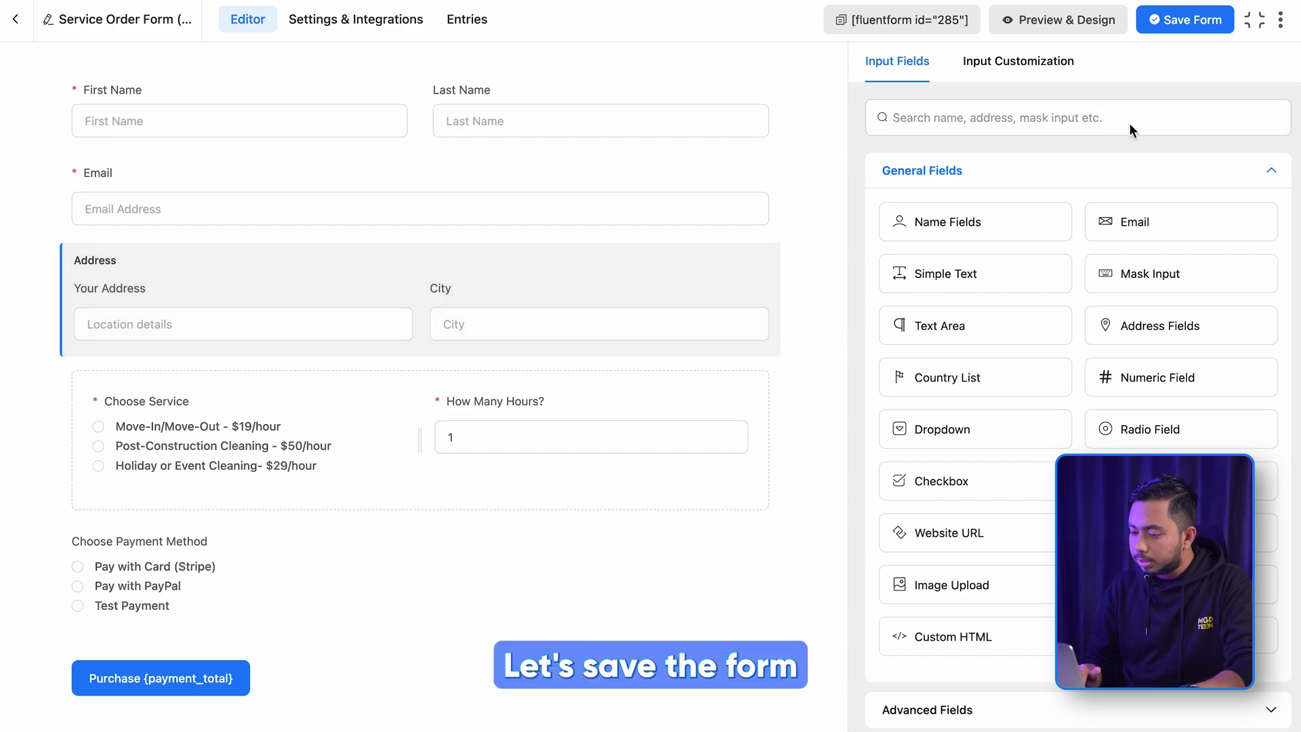
pyautogui.click(1191, 24)
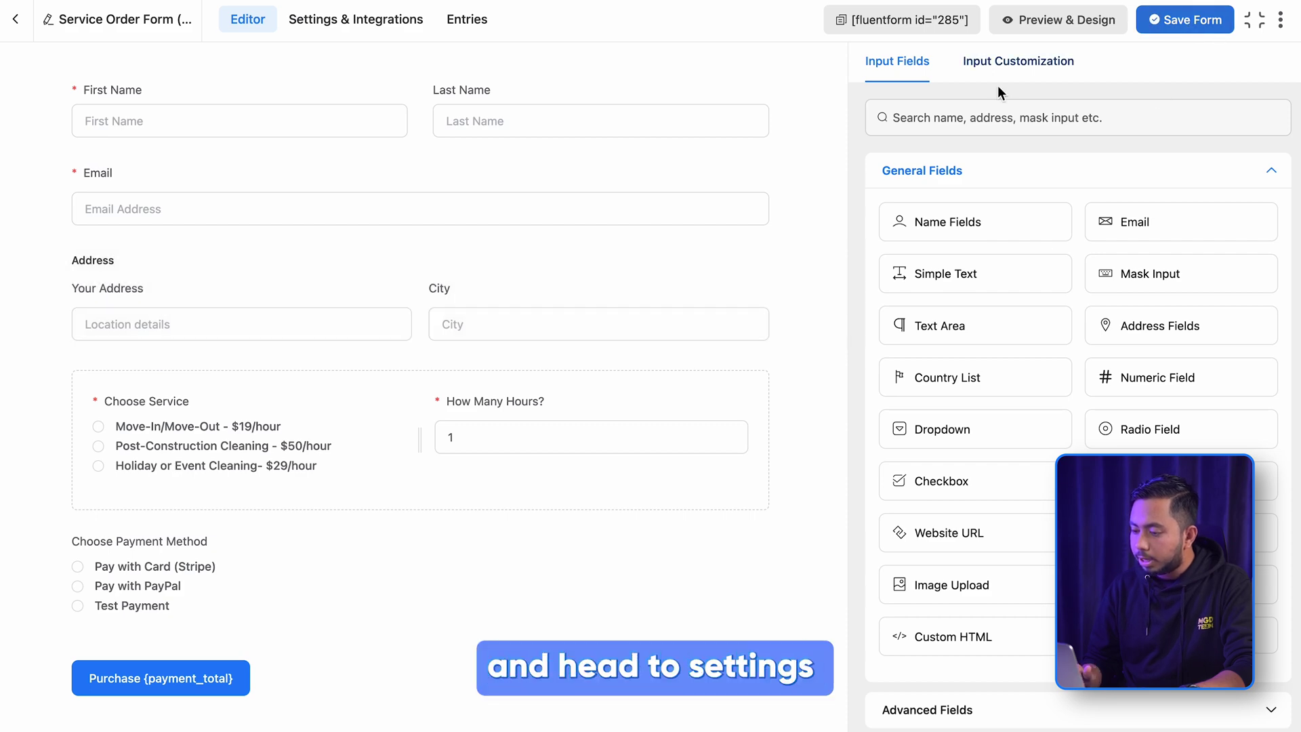
pyautogui.click(370, 27)
pyautogui.click(125, 538)
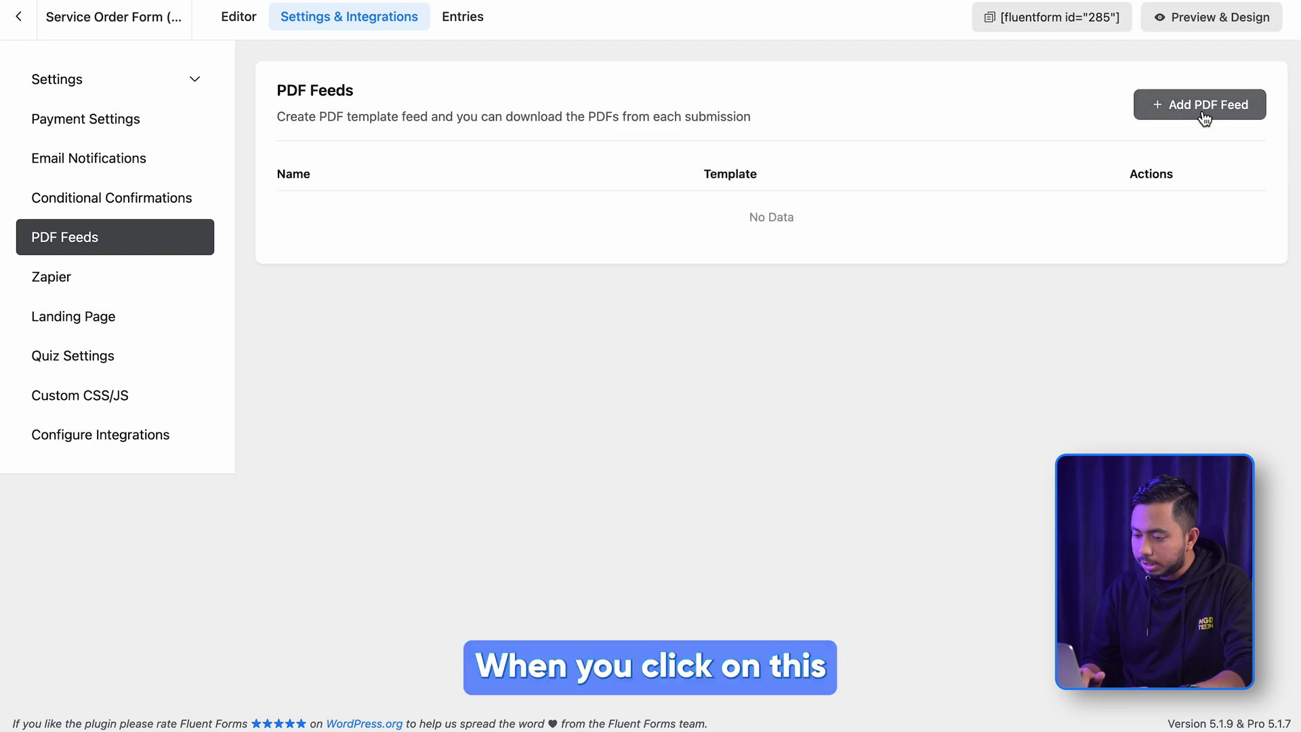
# Step: Add a PDF feed for the Service Order Form using the General template
pyautogui.click(1204, 107)
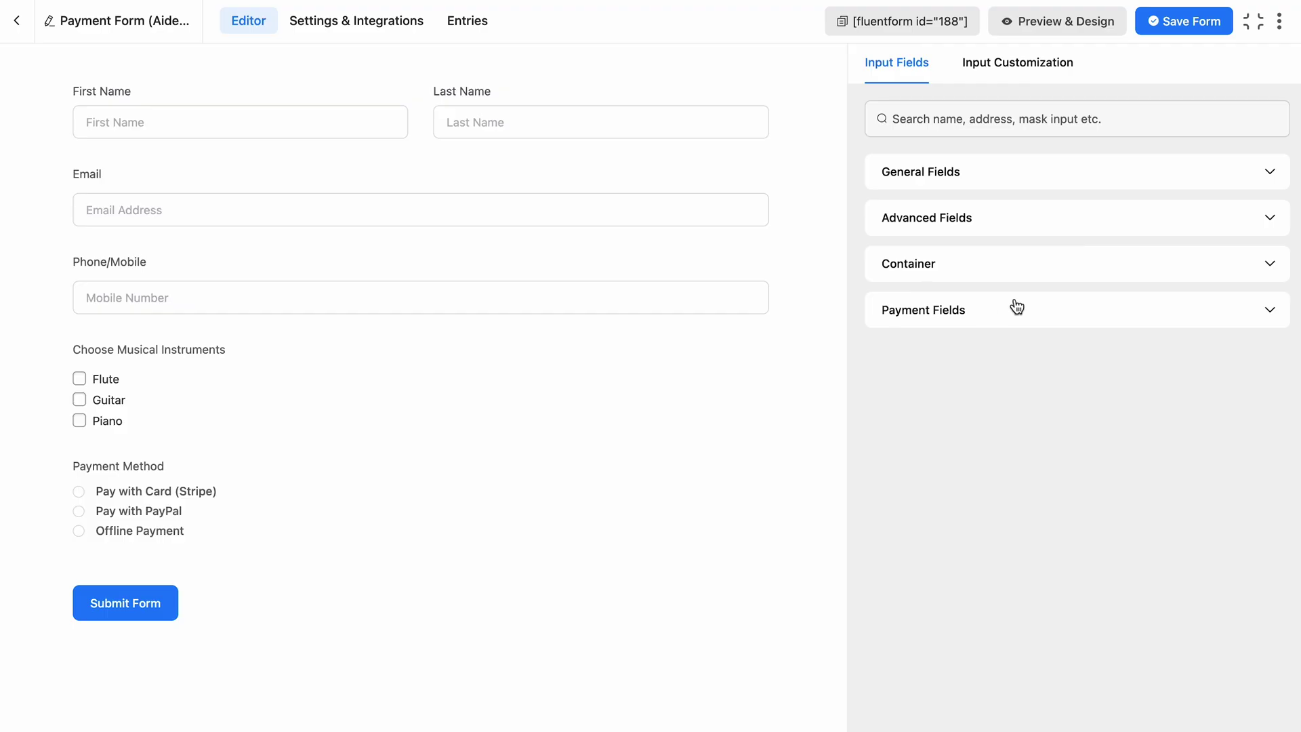
pyautogui.click(1173, 312)
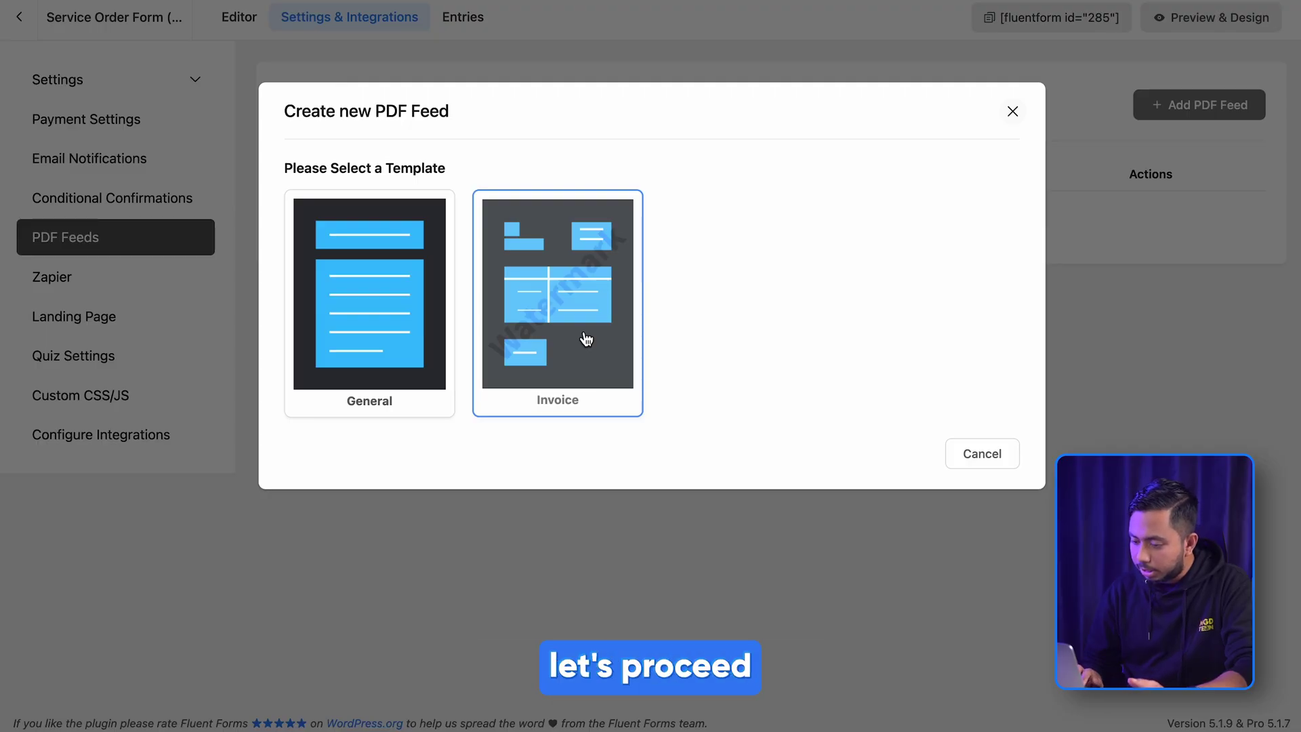
pyautogui.click(374, 301)
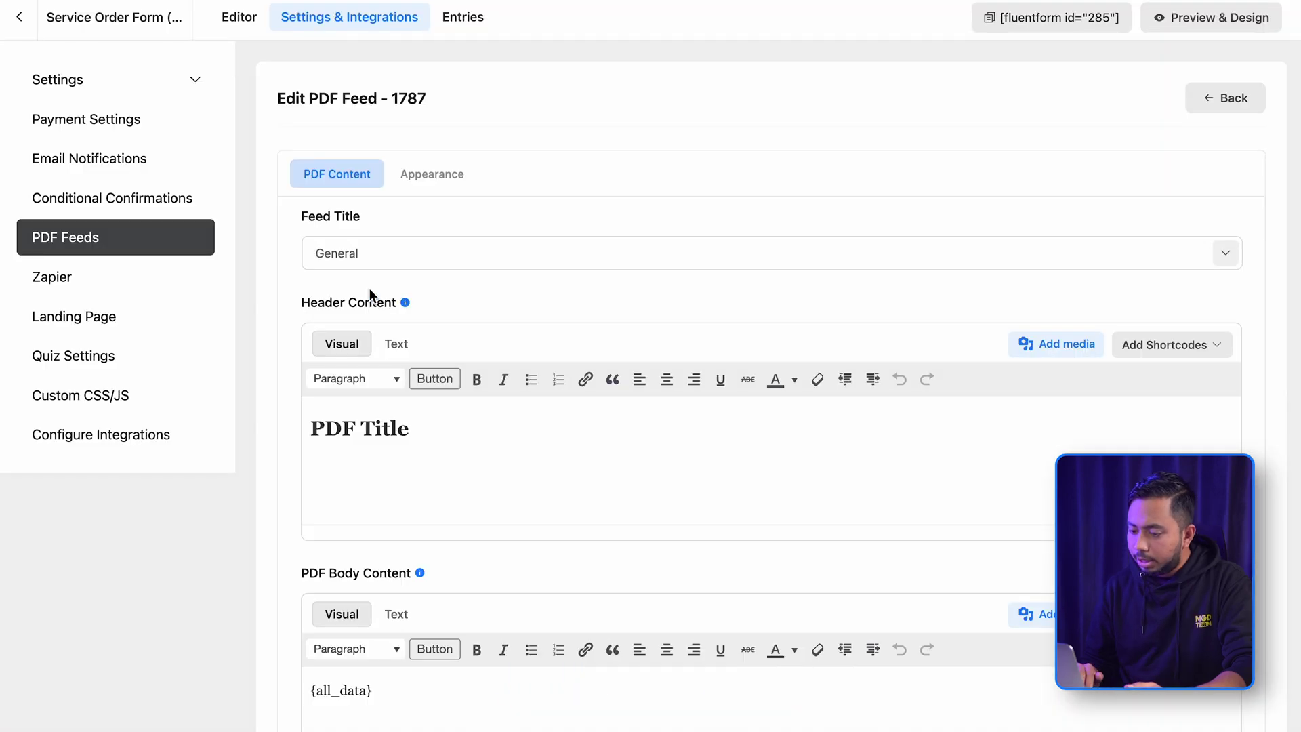
# Step: Paste the header title and tagline, make 'Elevate Your Living' Heading 2, and center both lines
pyautogui.scroll(-5, 698, 342)
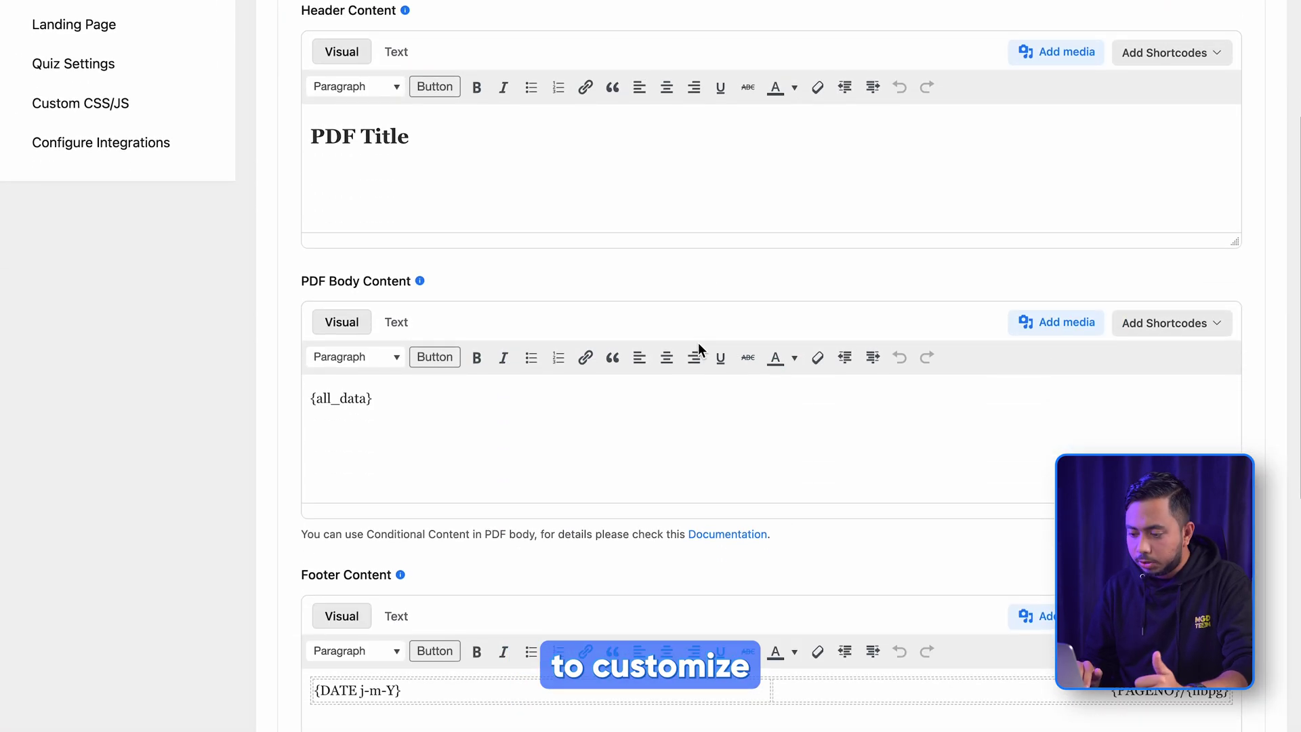
pyautogui.scroll(-6, 698, 343)
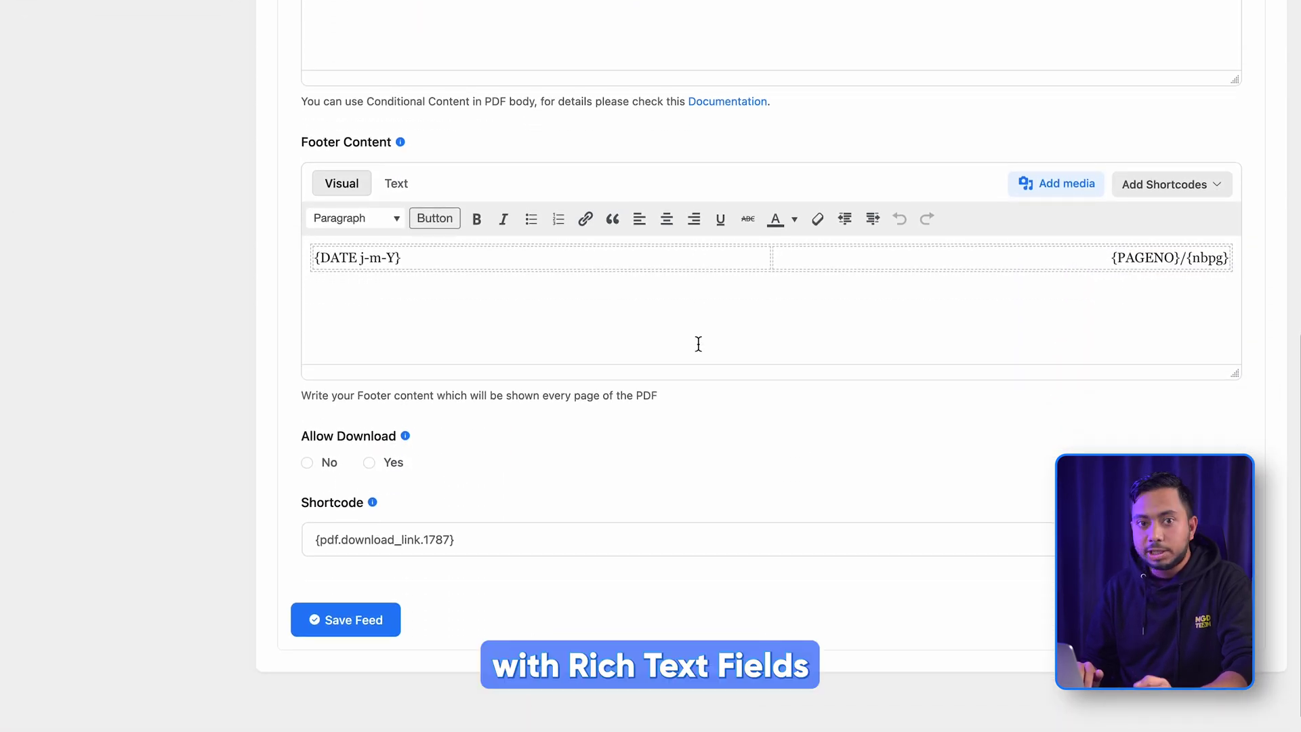
pyautogui.scroll(11, 698, 344)
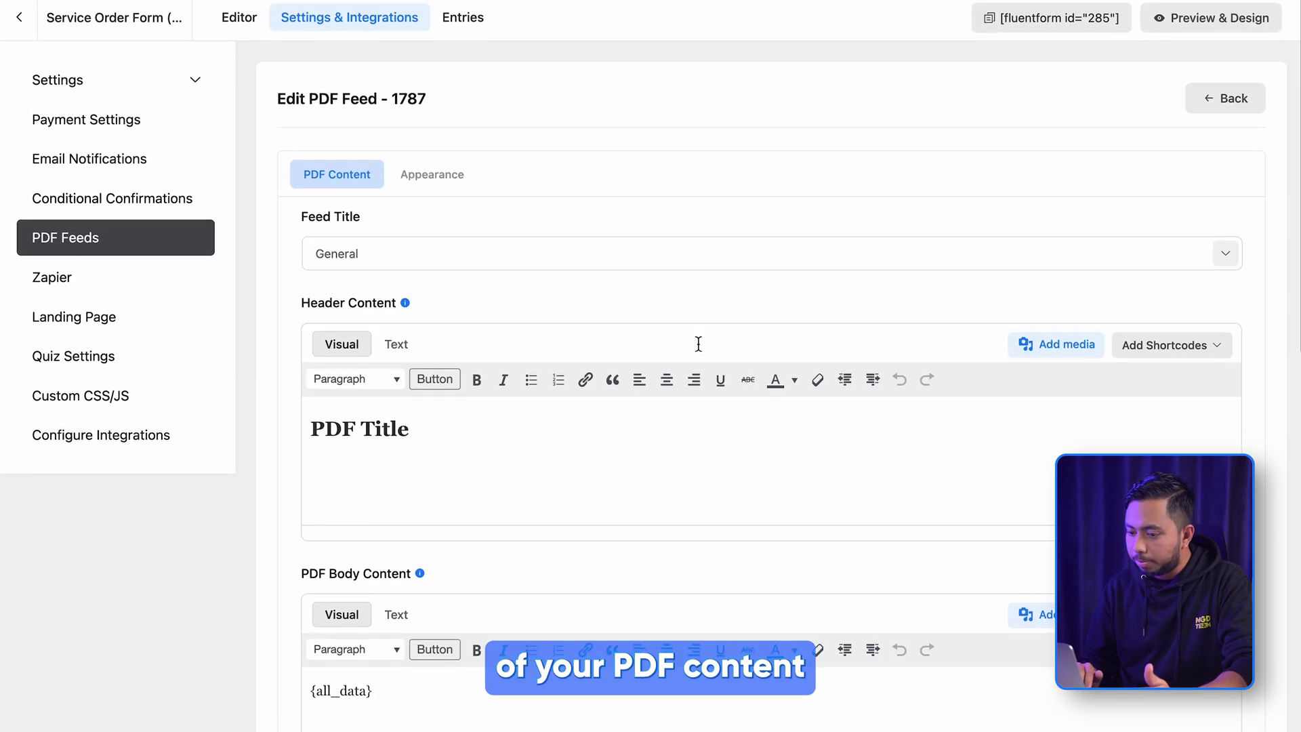
pyautogui.click(479, 437)
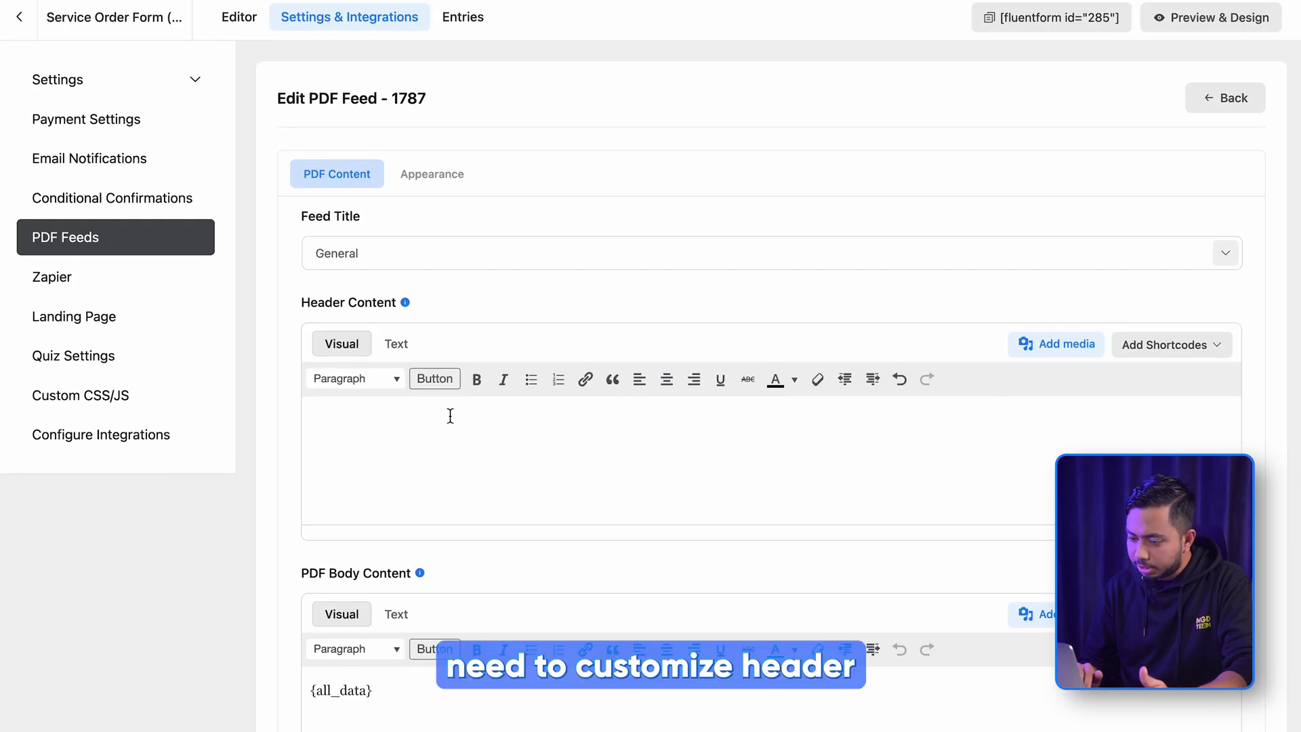
pyautogui.write('Elevate Your Living Expert Home Cleaning Services for a Sparkling Sanctuary')
pyautogui.moveTo(430, 420); pyautogui.dragTo(352, 425)
pyautogui.click(353, 378)
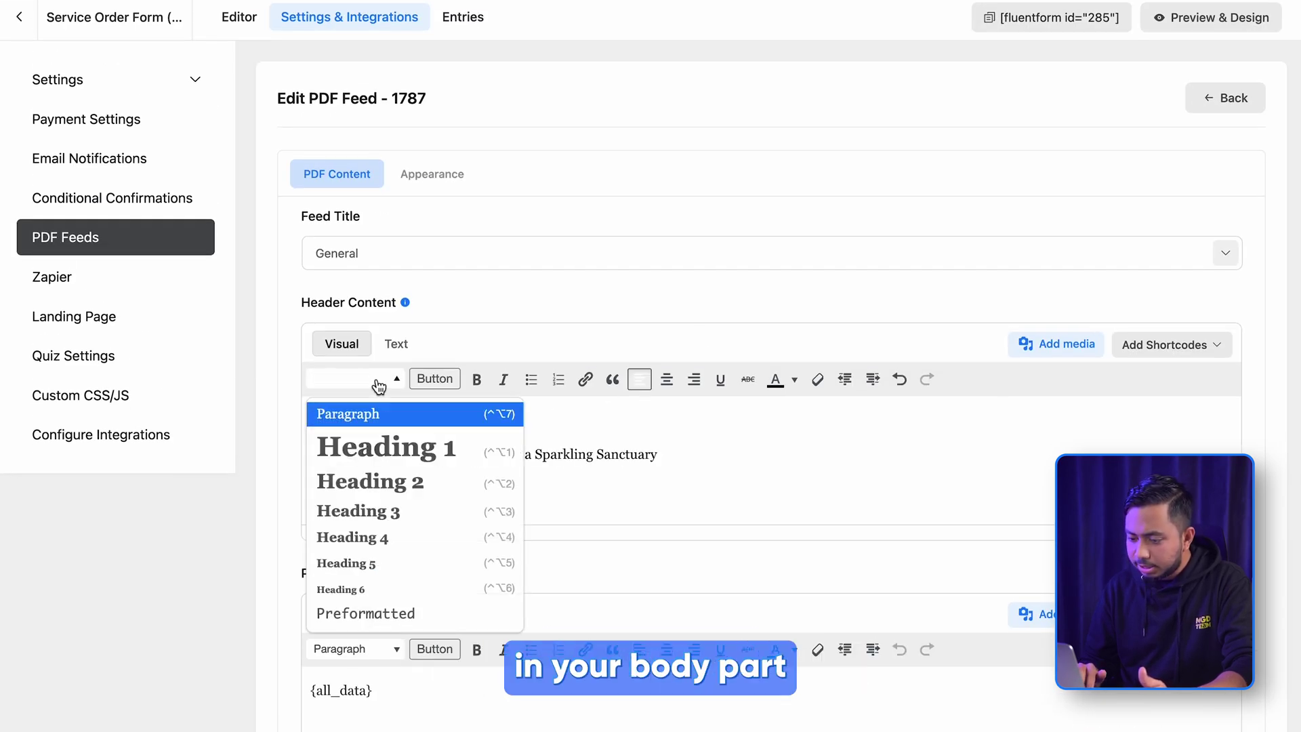
pyautogui.click(413, 479)
pyautogui.hotkey('ctrl', 'a')
pyautogui.click(666, 378)
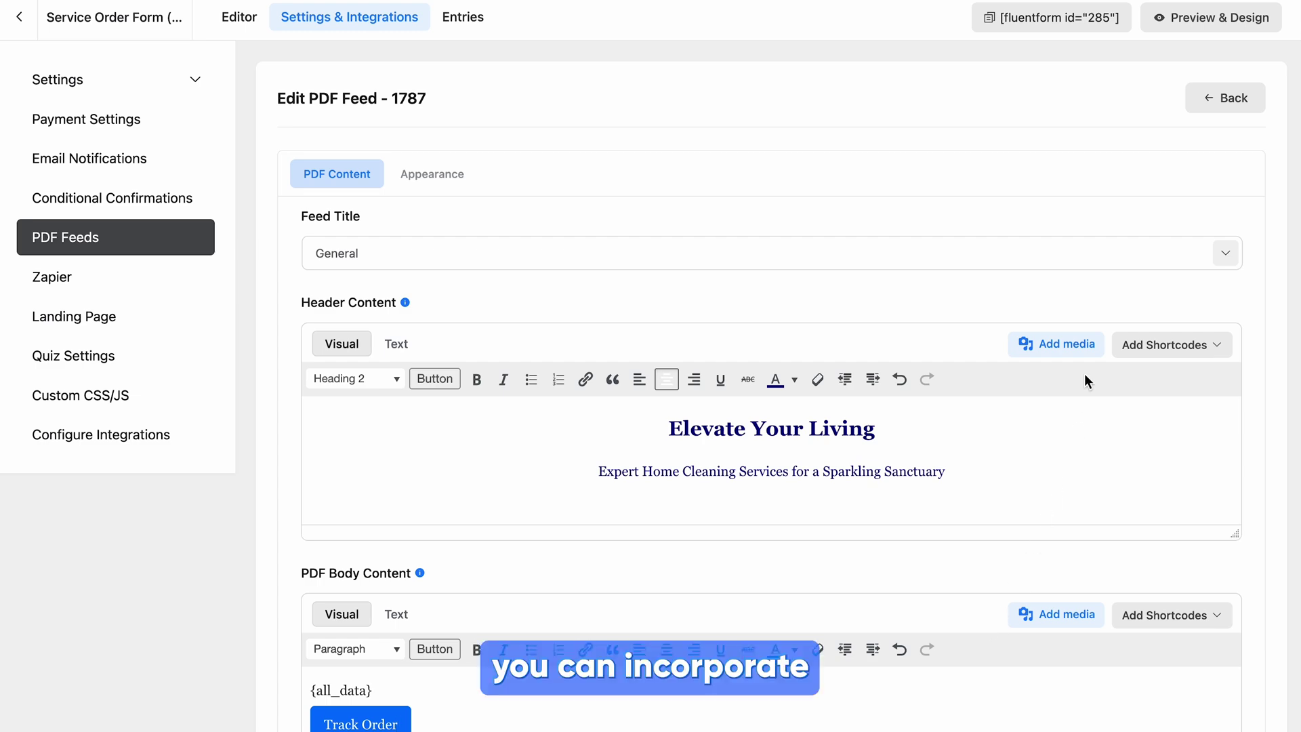
# Step: Insert the MiniCart logo into the PDF header and go to the Appearance settings
pyautogui.click(1030, 345)
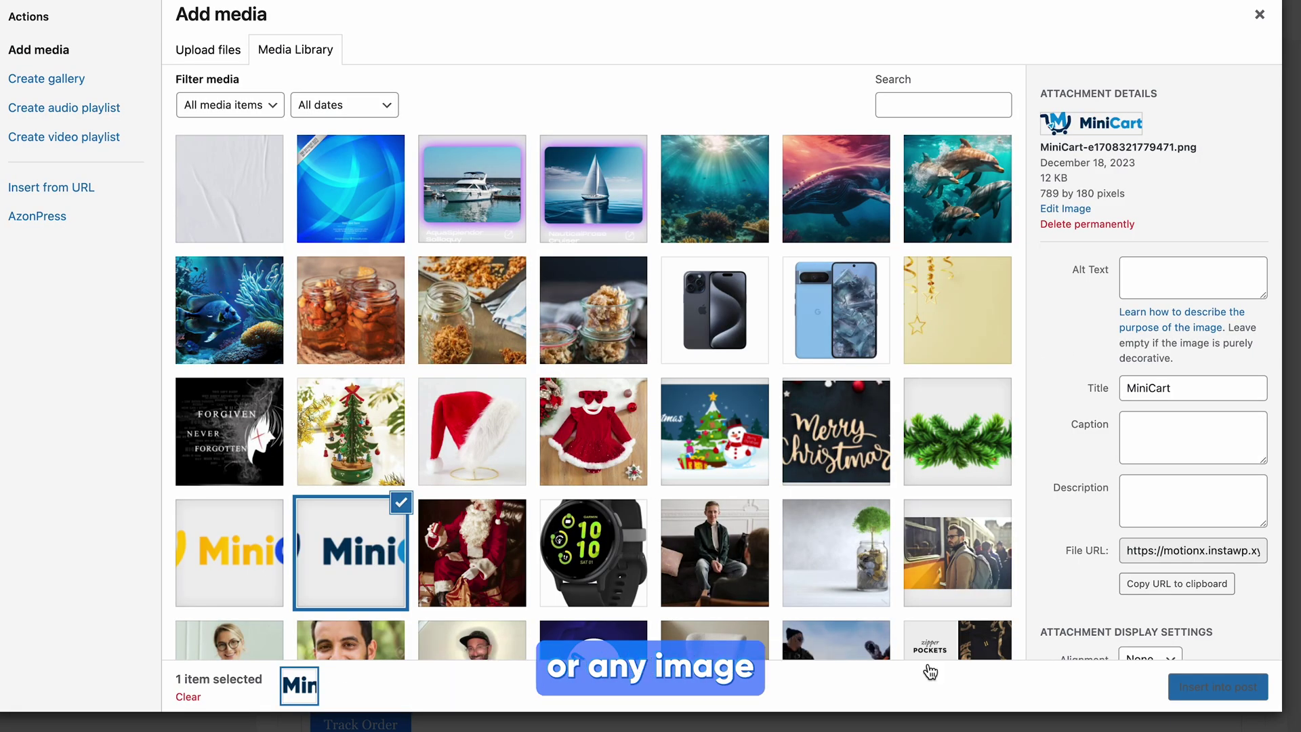
pyautogui.click(1246, 678)
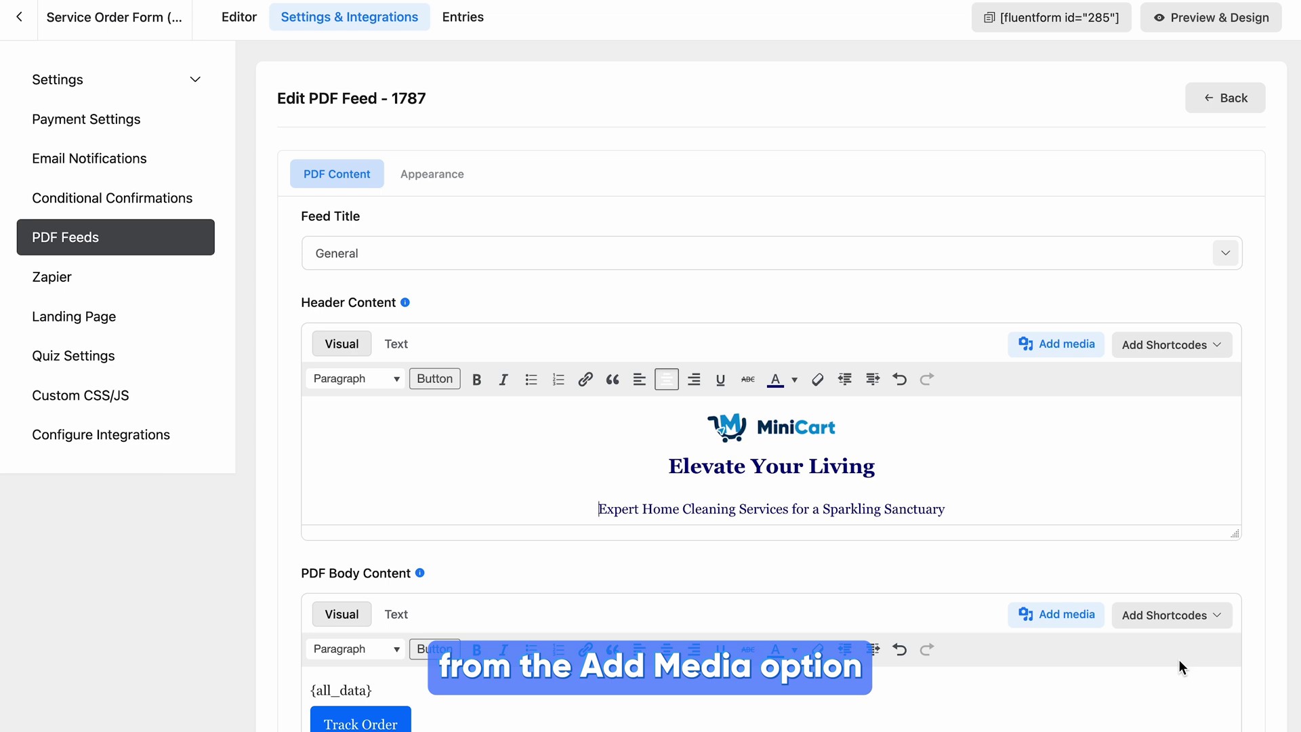
pyautogui.click(1171, 344)
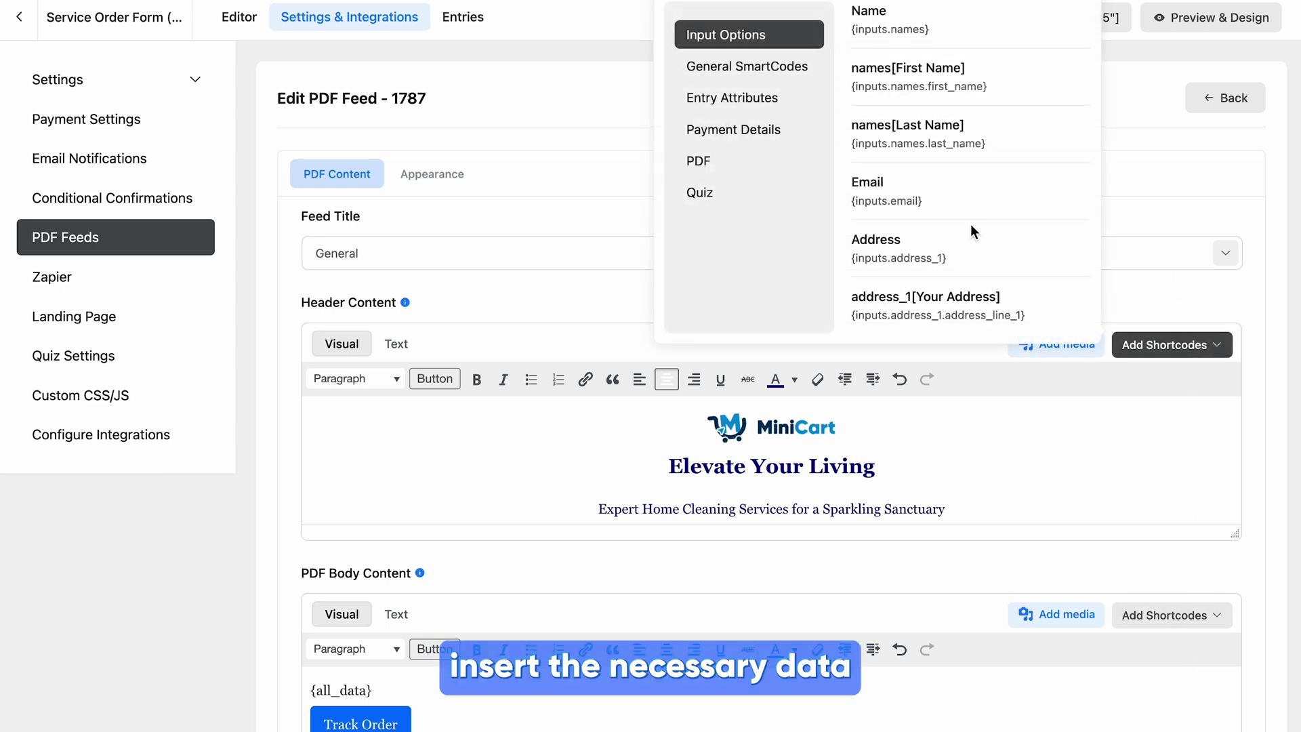
pyautogui.scroll(-6, 972, 203)
pyautogui.scroll(6, 972, 217)
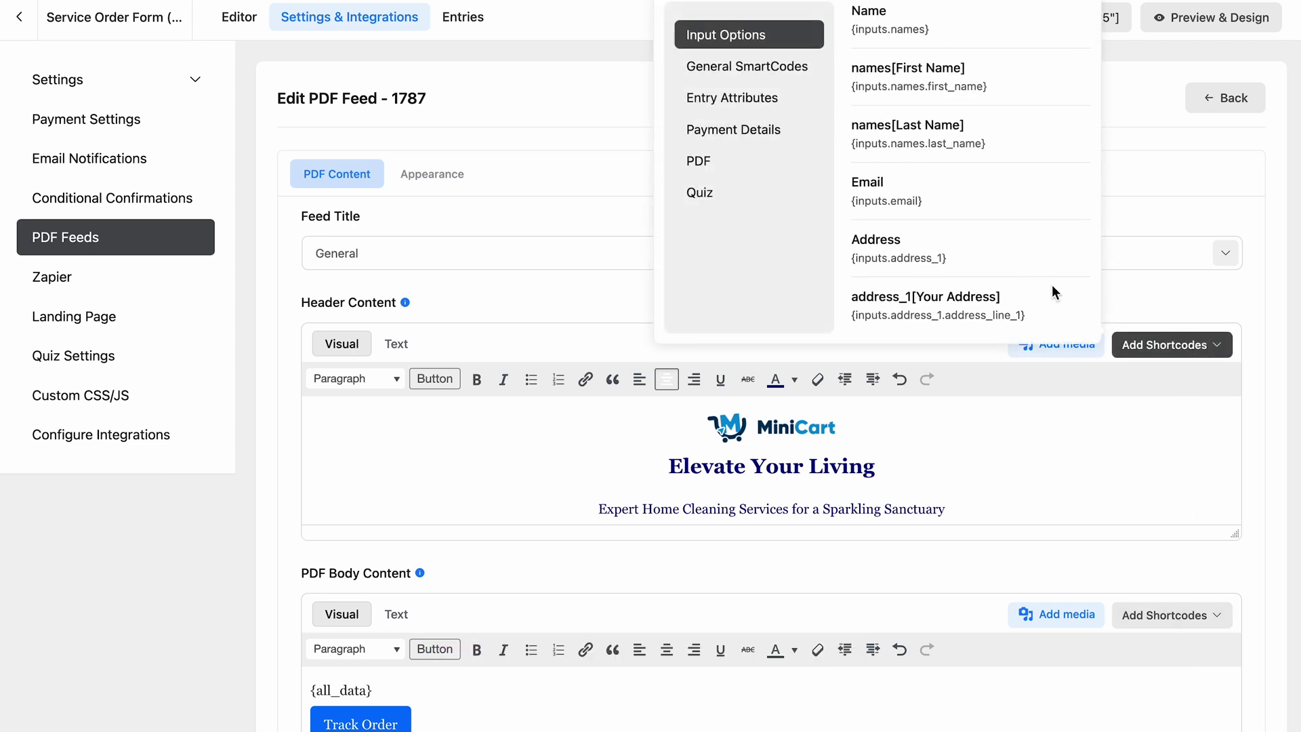
pyautogui.click(1152, 310)
pyautogui.click(435, 177)
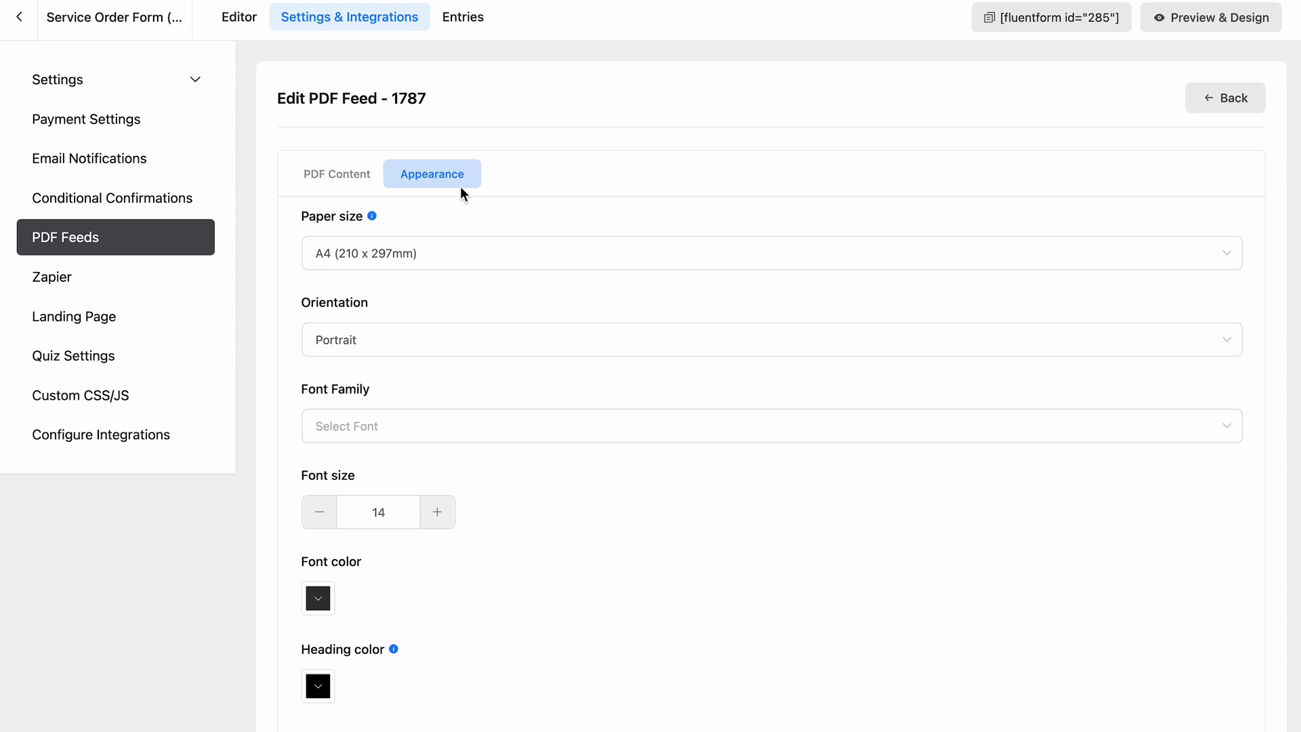
# Step: Set the PDF watermark text to 'Minicart', then move to the form's email notification settings
pyautogui.scroll(-8, 648, 582)
pyautogui.click(586, 451)
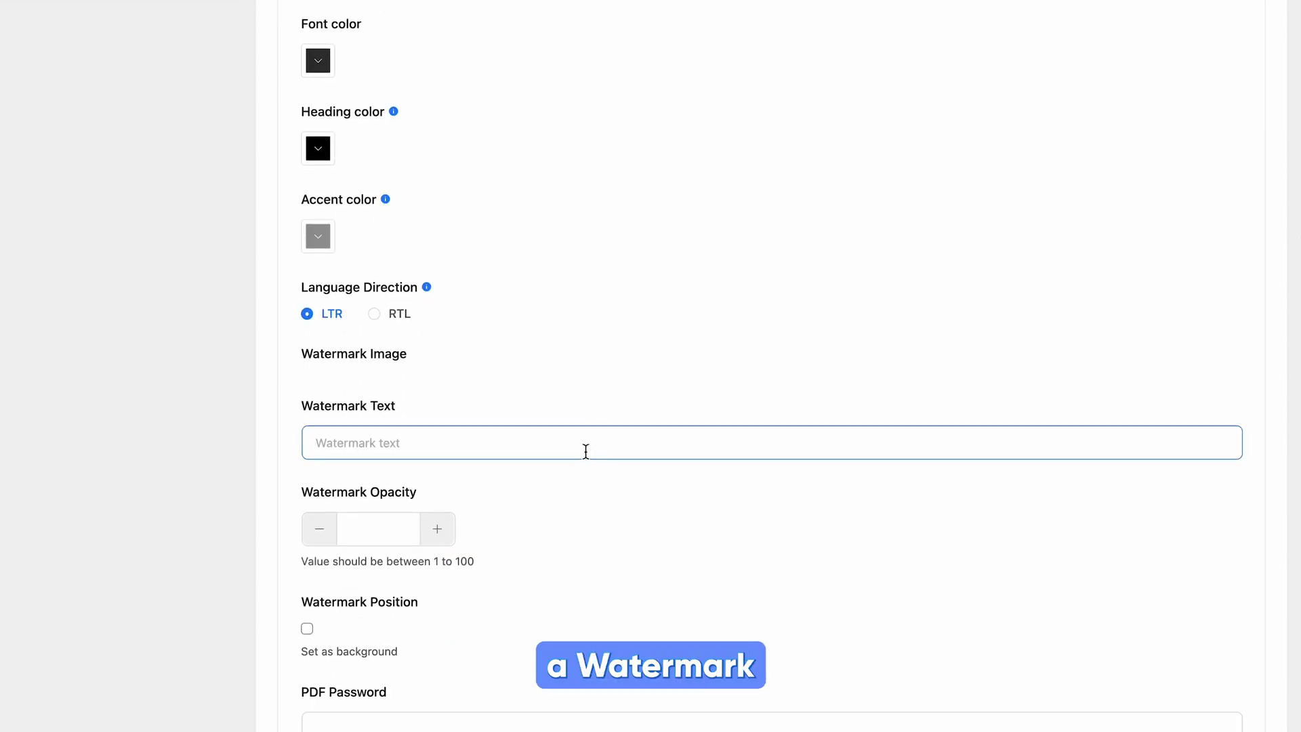
pyautogui.write('Minicart')
pyautogui.scroll(-4, 555, 516)
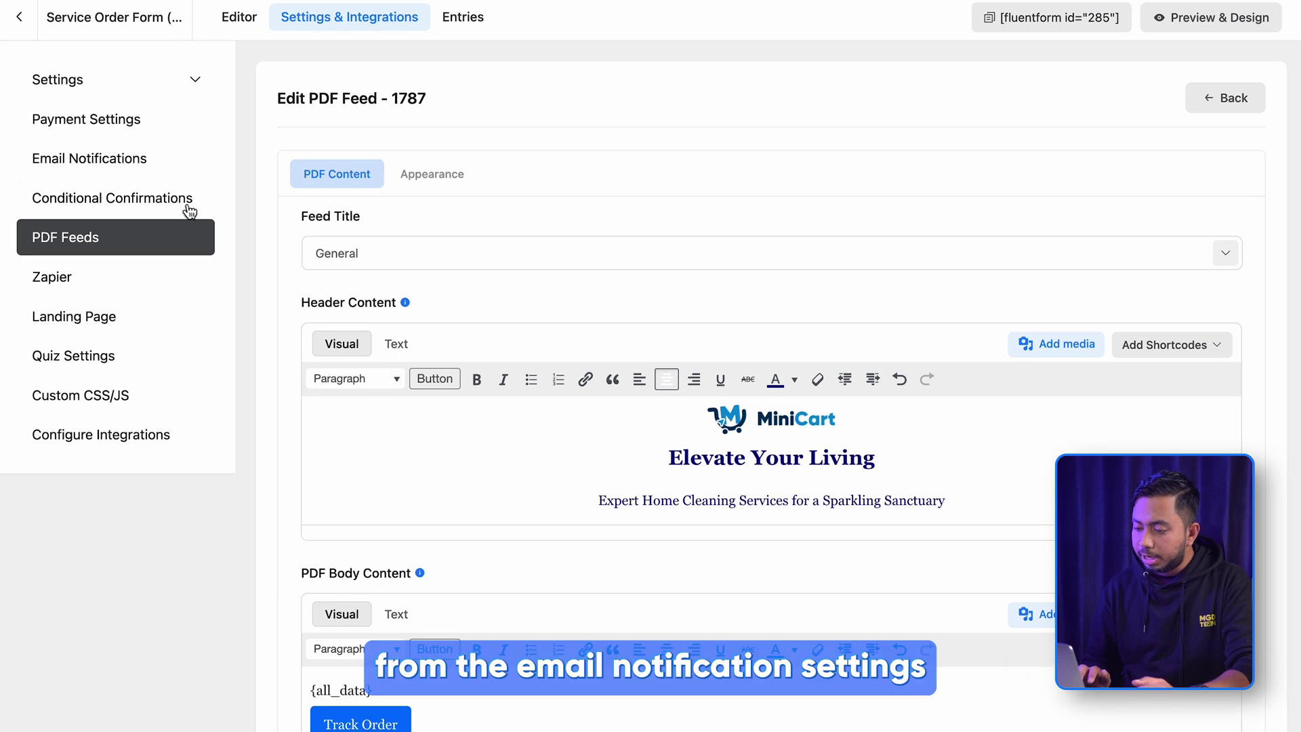
pyautogui.click(189, 170)
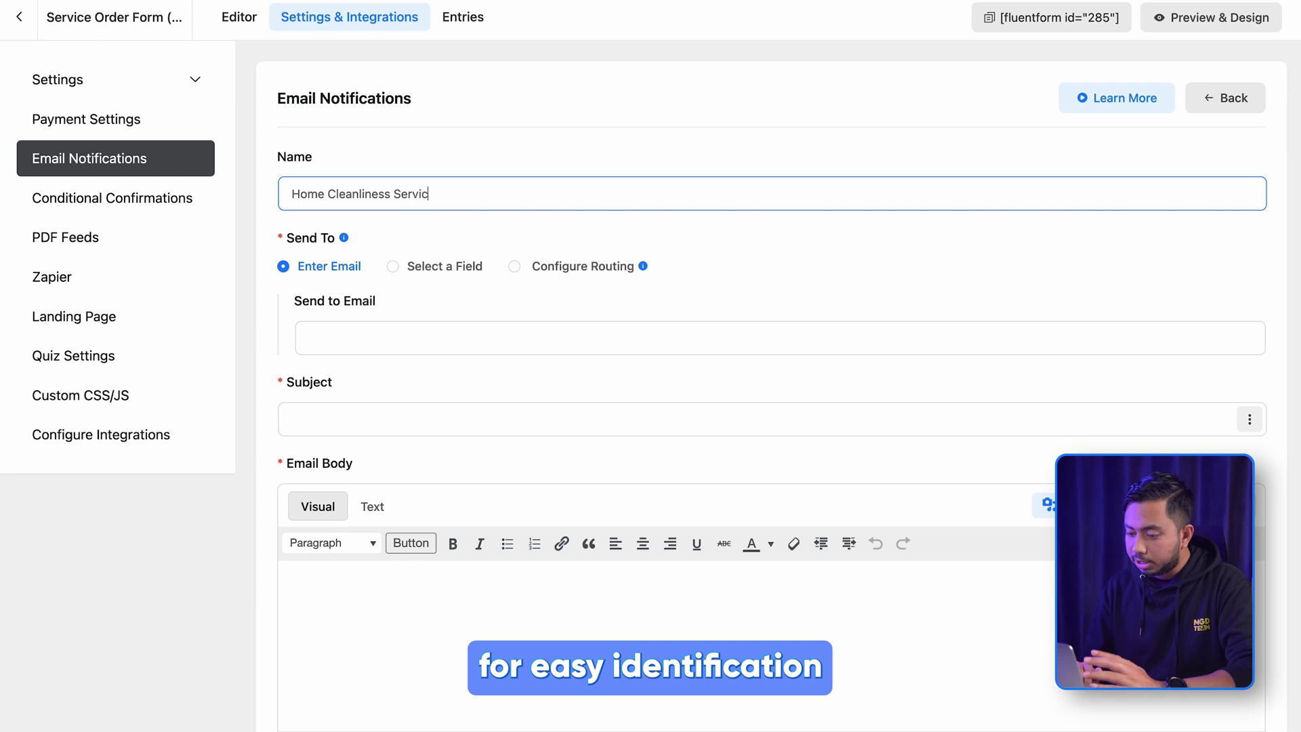
# Step: Name the notification 'Home Cleanliness Service' and send it to the form's Email field
pyautogui.write('e')
pyautogui.click(386, 290)
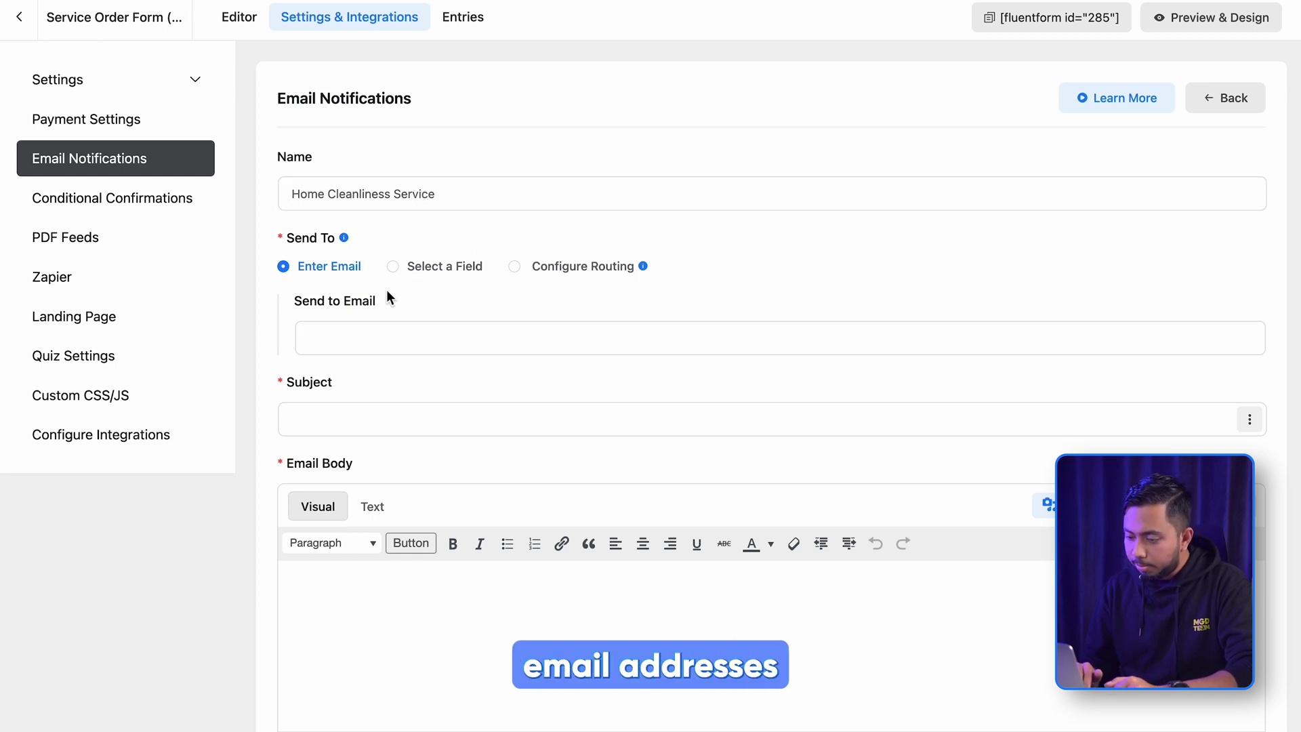
pyautogui.click(363, 271)
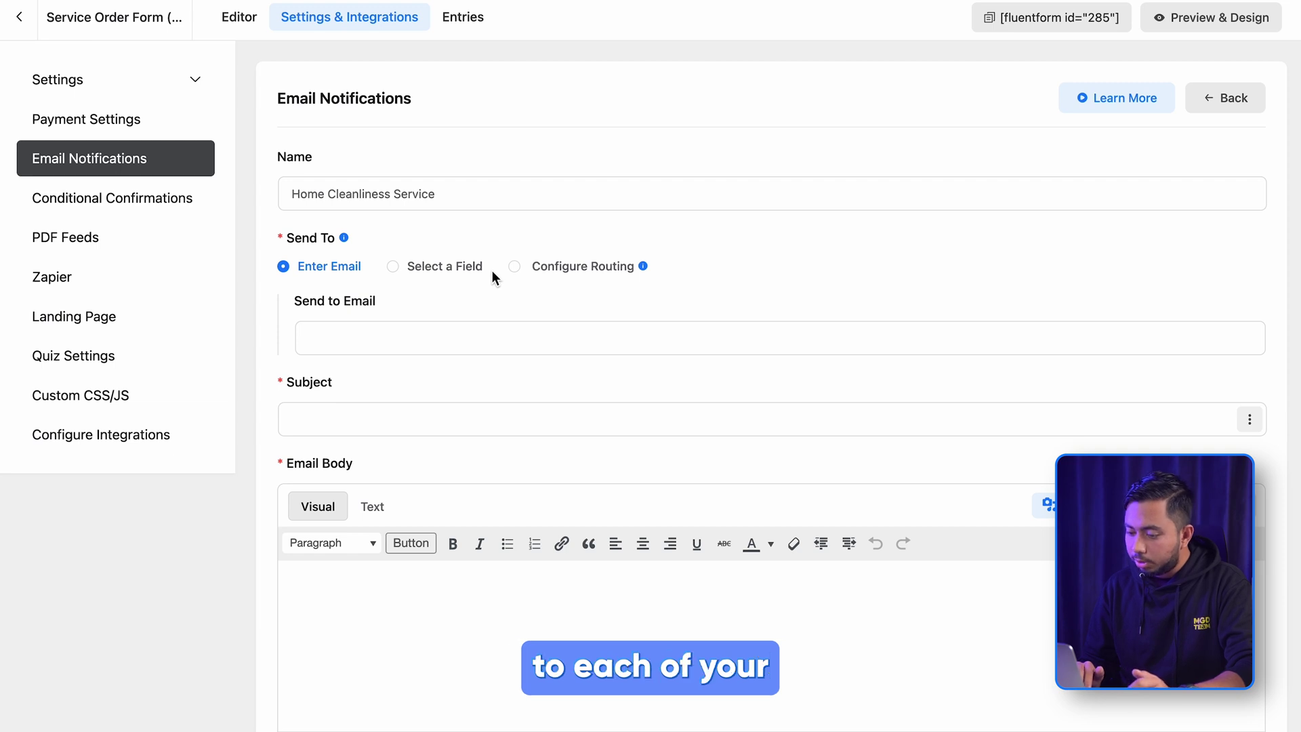
pyautogui.click(395, 269)
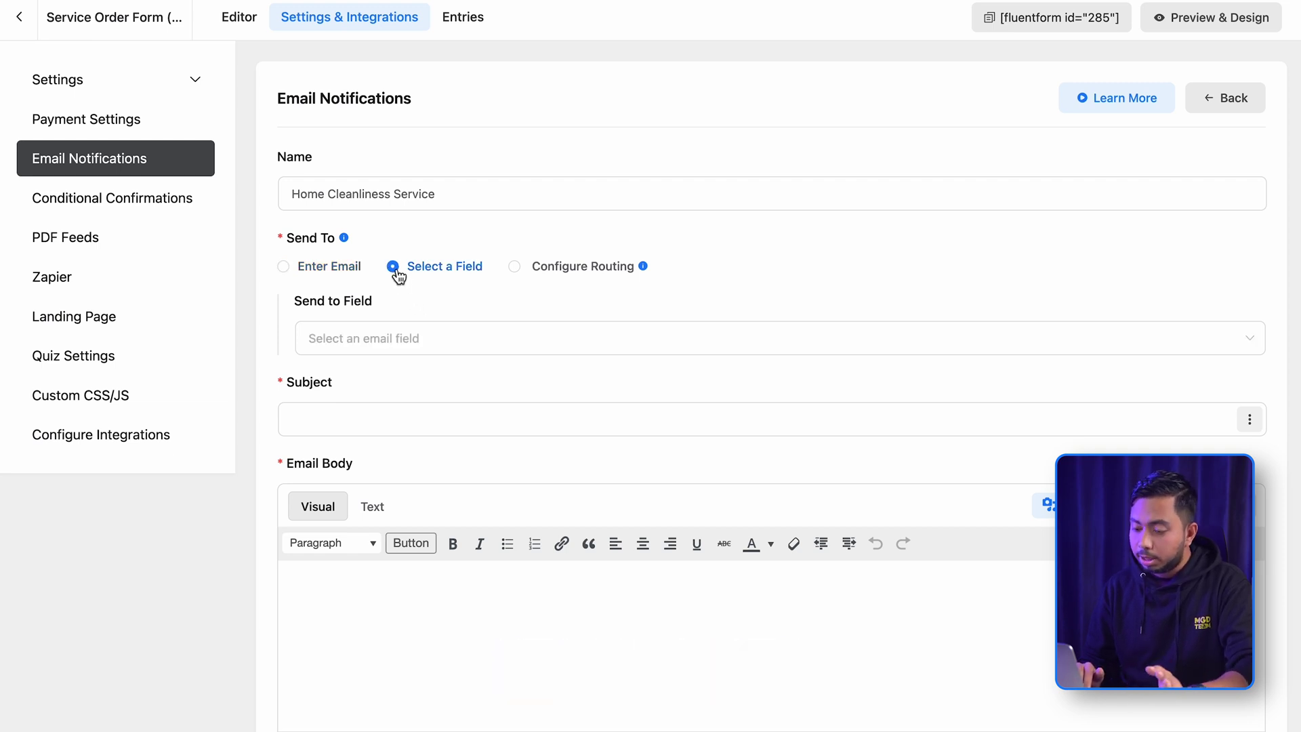
pyautogui.click(547, 353)
pyautogui.click(548, 385)
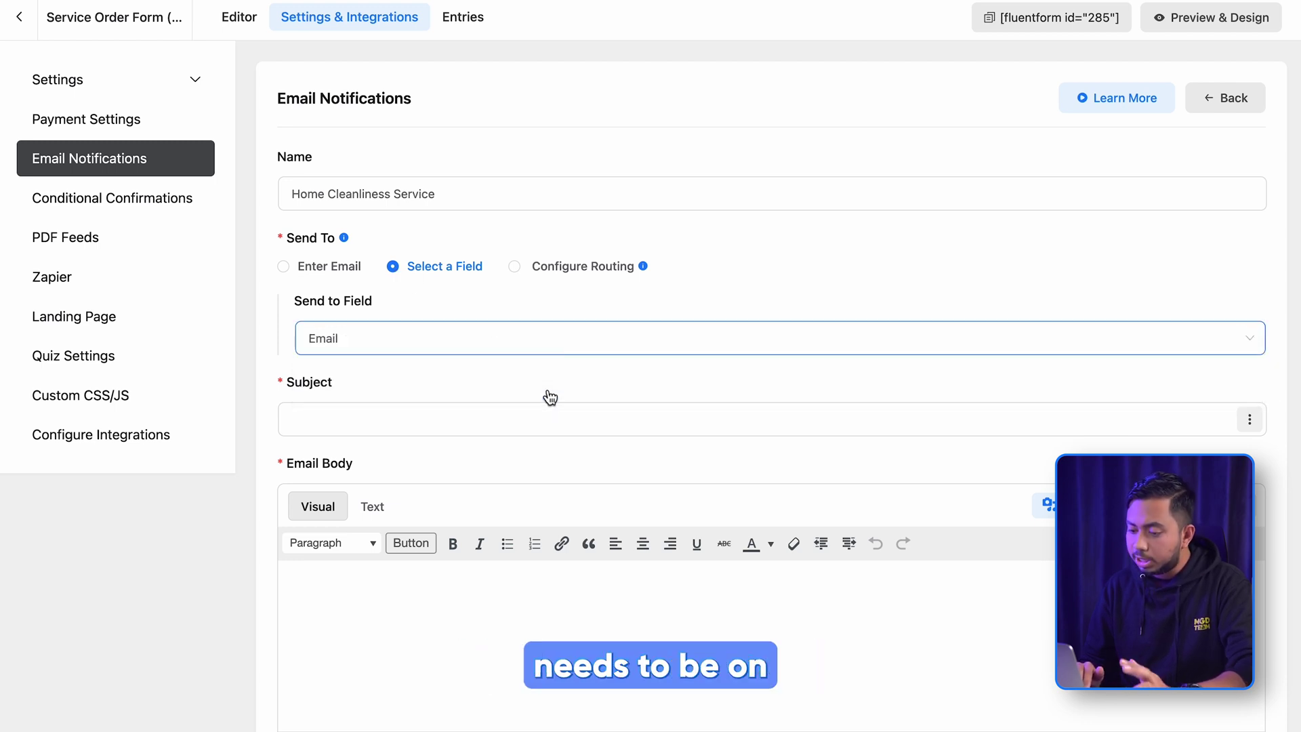
# Step: Paste the prepared cleaning-service subject line and greeting email body into the notification
pyautogui.click(599, 426)
pyautogui.write('Discover the Ultimate in Home Cleanliness with Our Services!')
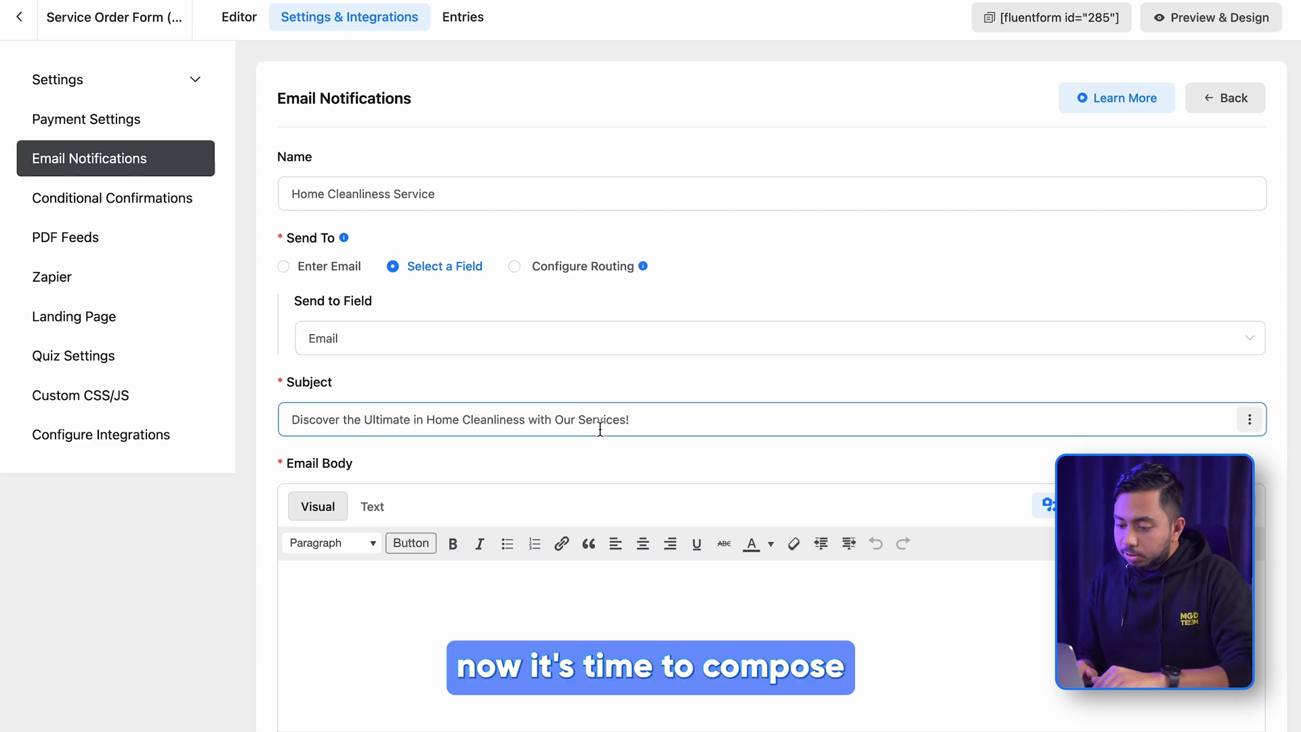
pyautogui.scroll(-5, 740, 542)
pyautogui.click(749, 357)
pyautogui.write('Thank you for choosing MiniCart to take care of your home\'s cleaning needs. We are thrilled to confirm your upcoming cleaning service order. Our dedicated team is committed to providing a thorough and exceptional cleaning experience, ensuring your home is a clean and comfortable haven. We look forward to exceeding your expectations and leaving your home in impeccable condition. Thank you again for choosing [Your Cleaning Service]. Best regards, "MiniCart Home Cleaning Service"')
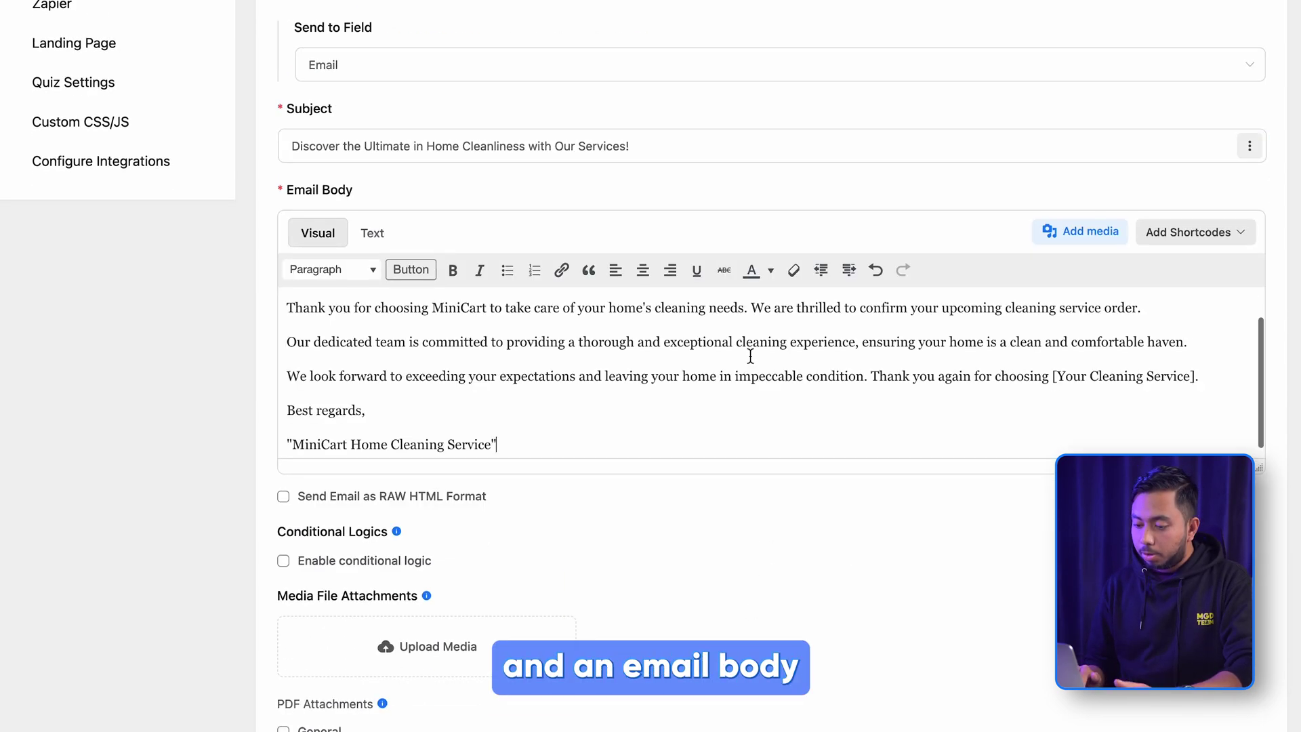
pyautogui.scroll(1, 751, 357)
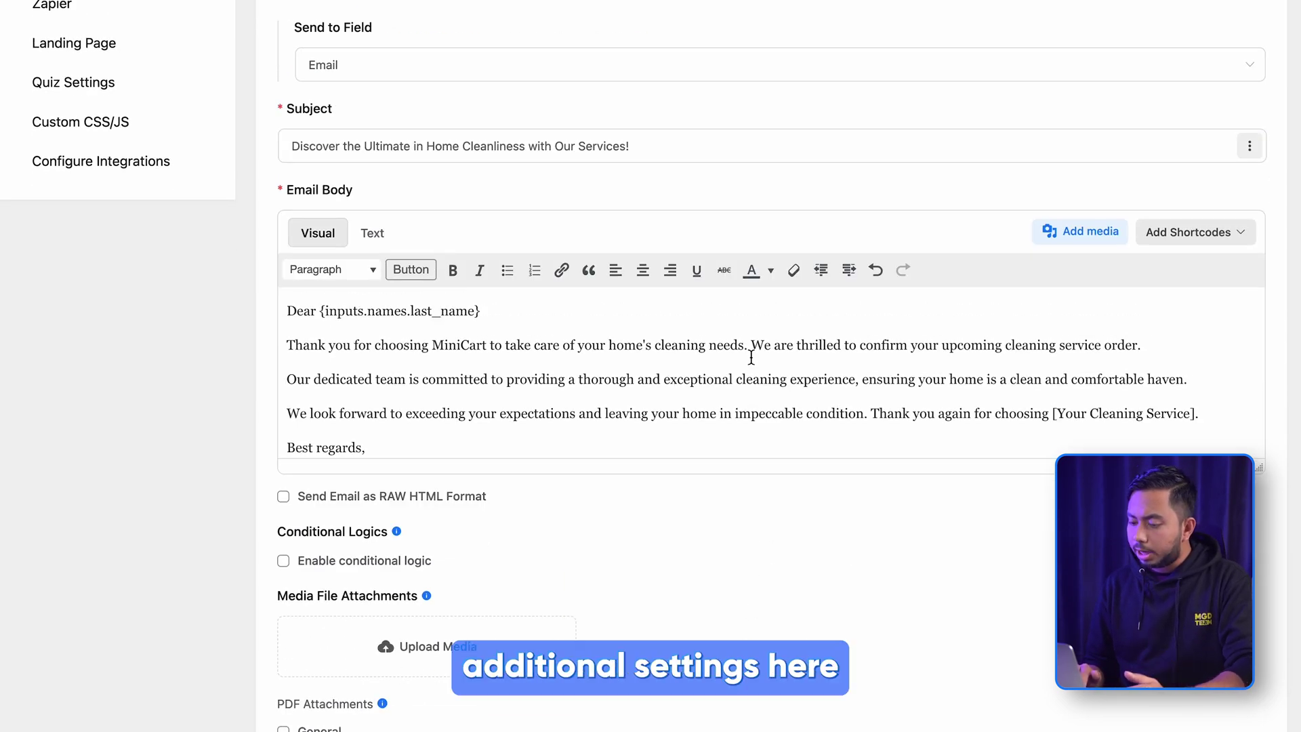
# Step: Attach the General PDF and set the email to send after form submission
pyautogui.click(284, 498)
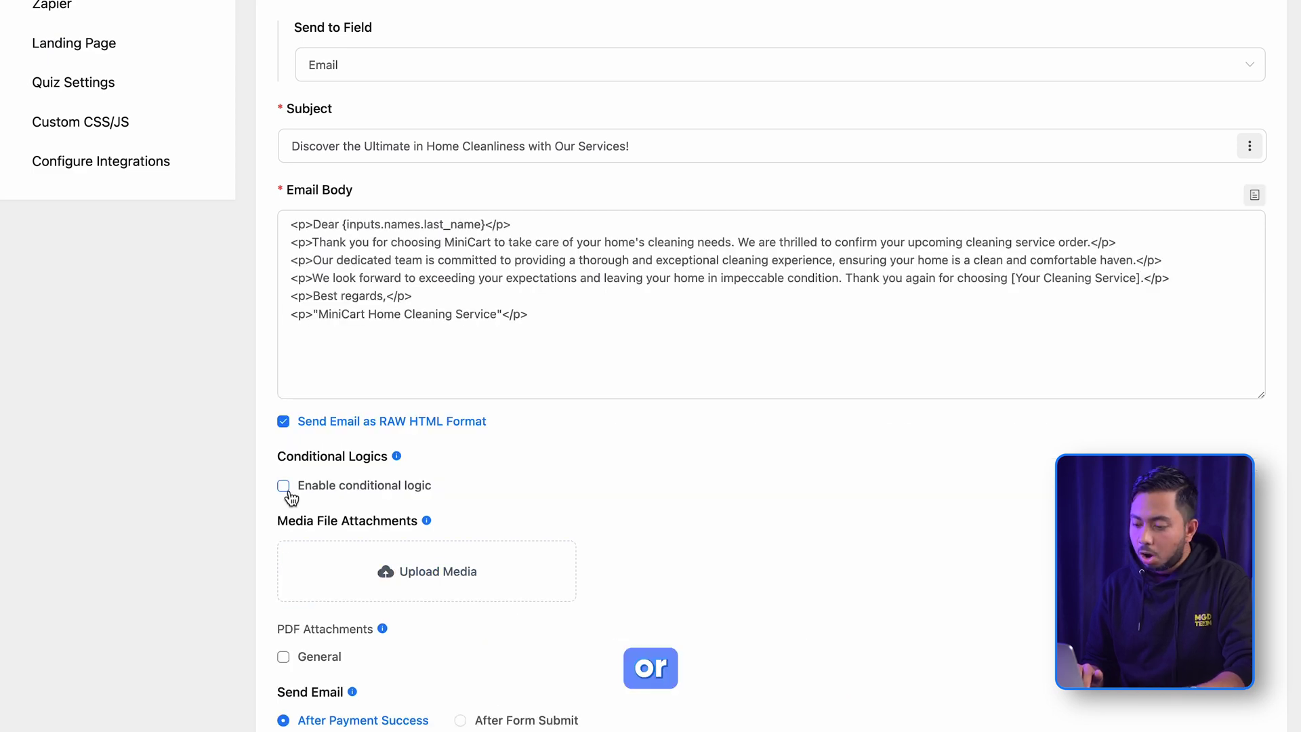
pyautogui.click(283, 486)
pyautogui.scroll(-4, 290, 497)
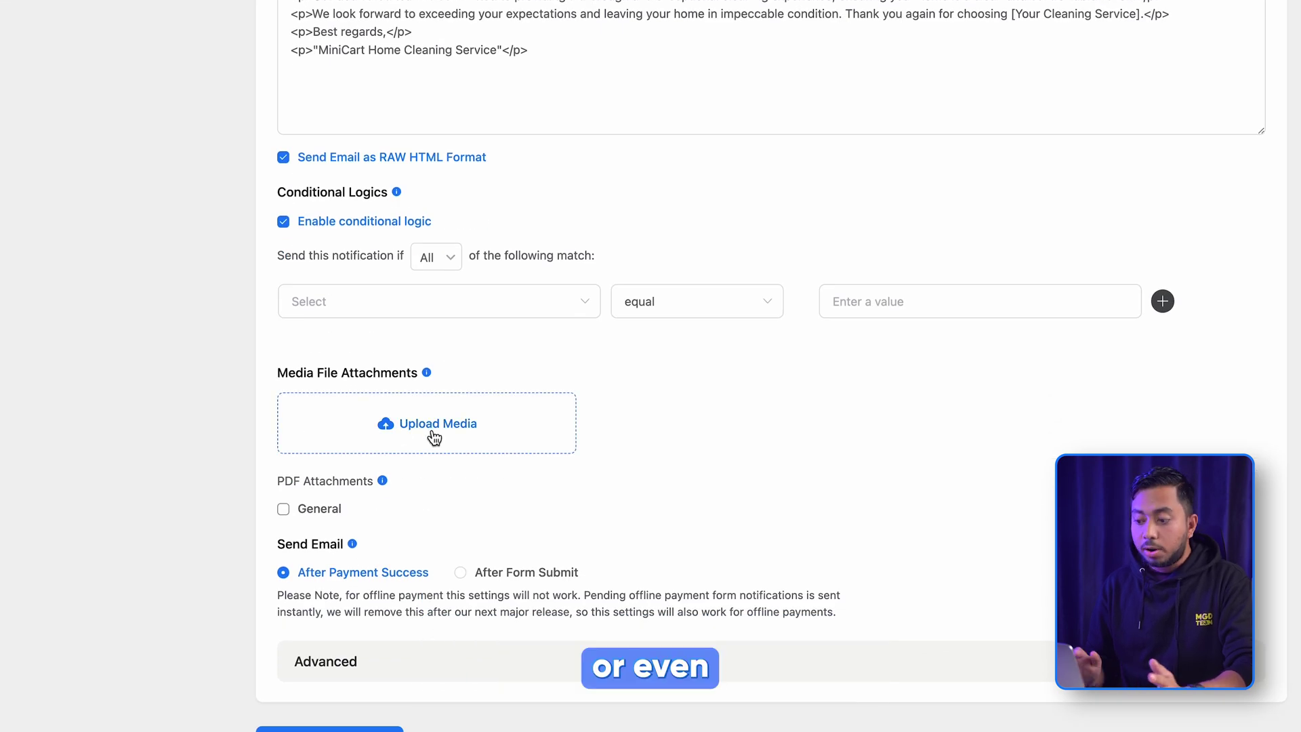
pyautogui.click(434, 437)
pyautogui.click(1258, 16)
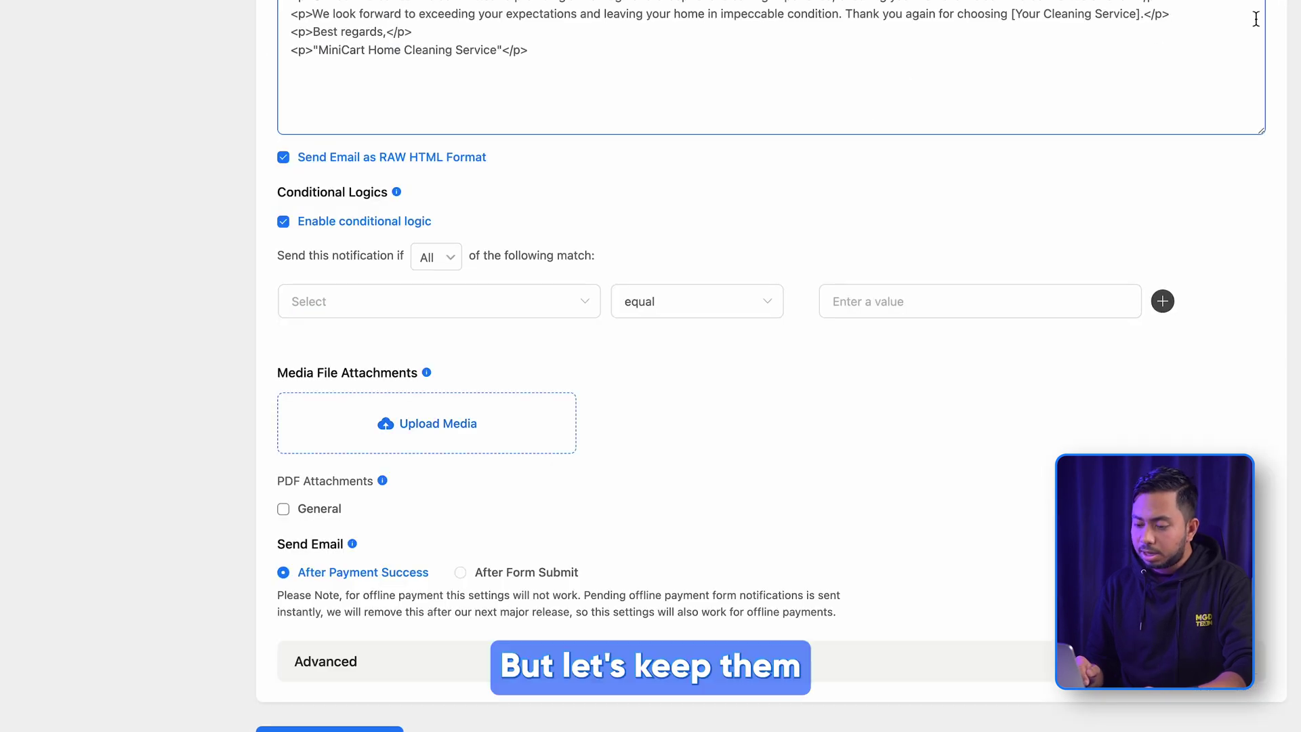
pyautogui.click(283, 232)
pyautogui.click(283, 297)
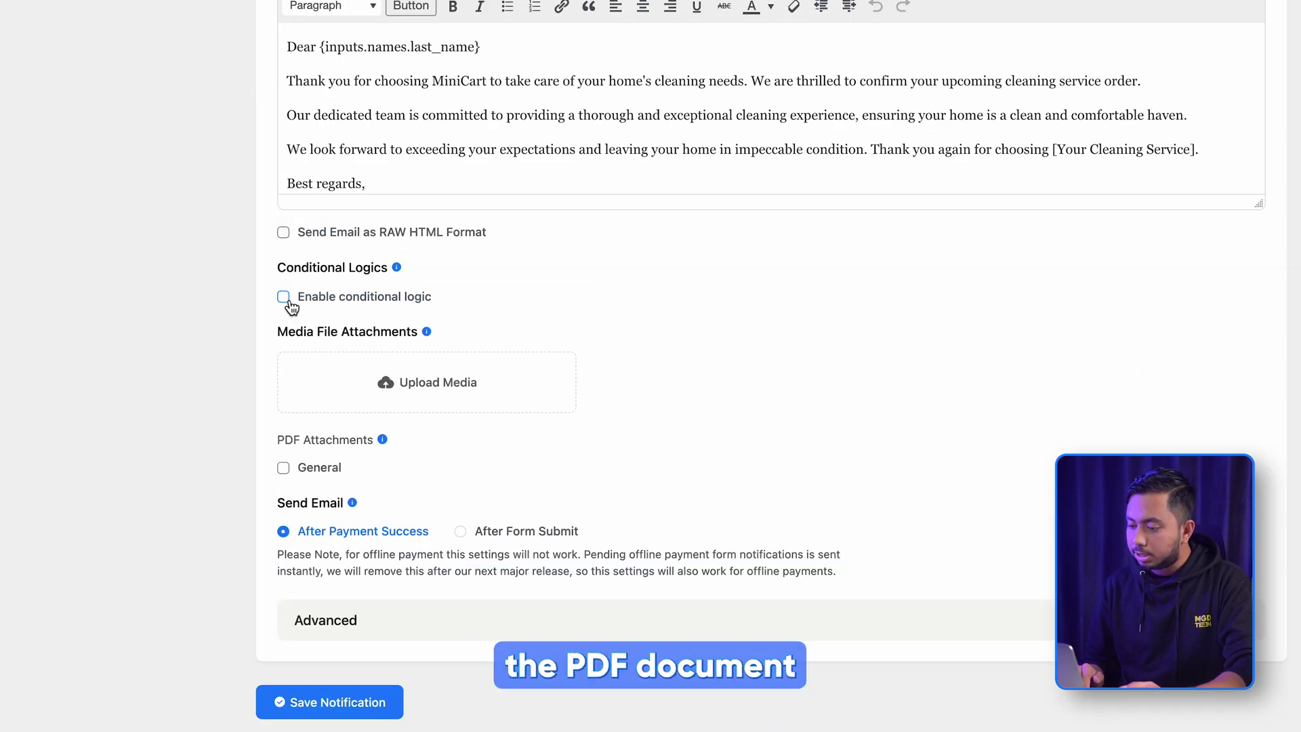
pyautogui.click(284, 468)
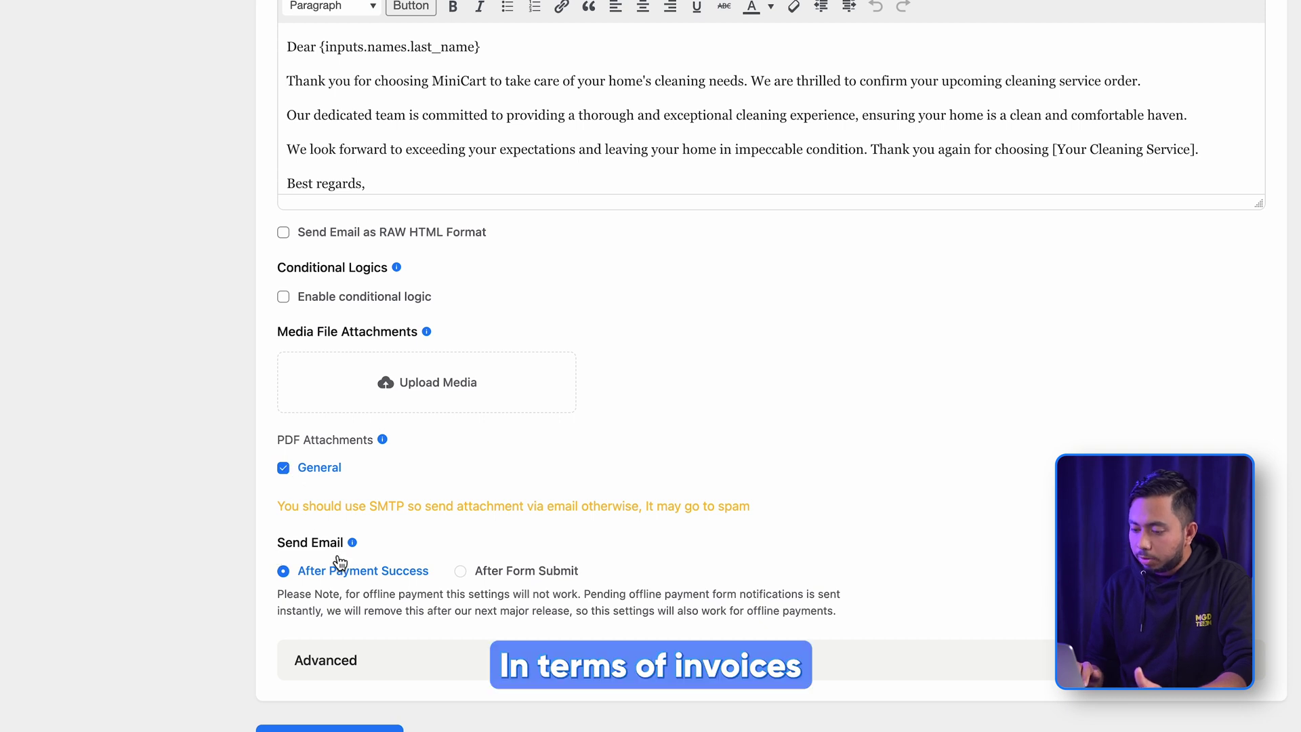
pyautogui.moveTo(353, 543)
pyautogui.click(462, 571)
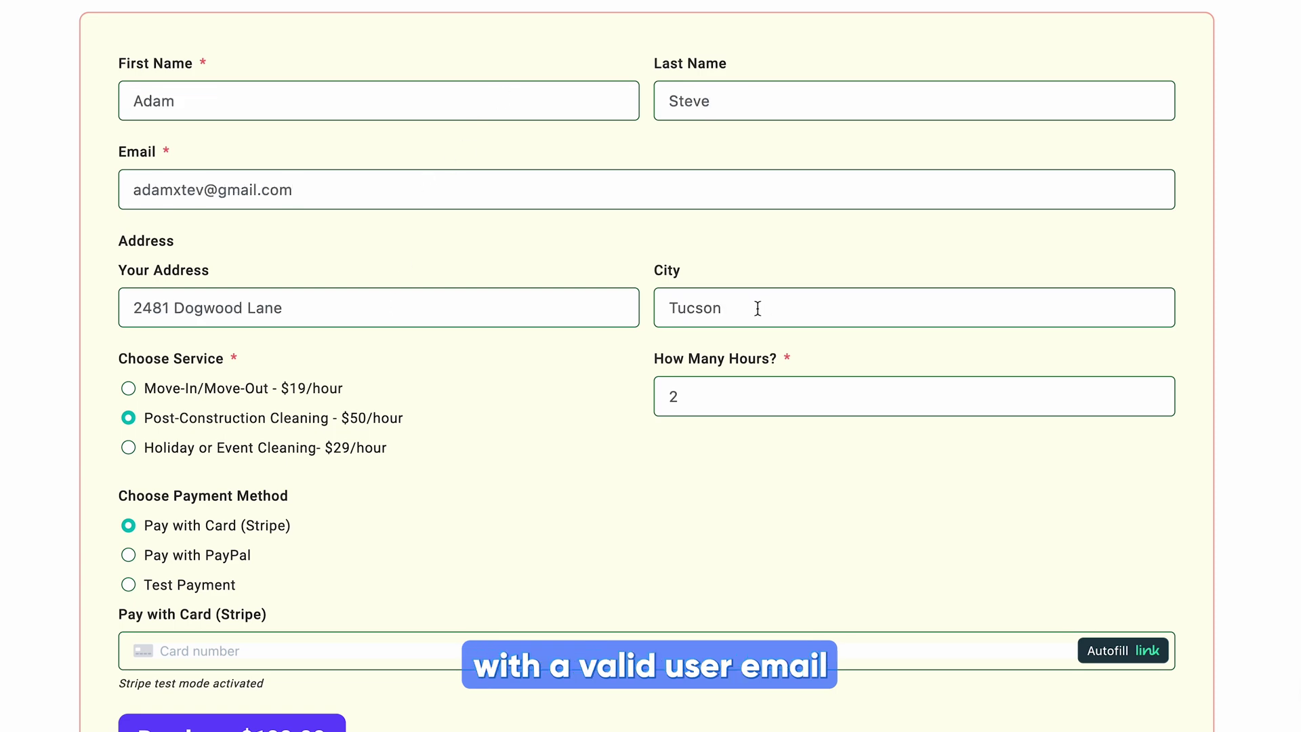
pyautogui.scroll(-3, 757, 308)
# Step: Submit the Post-Construction Cleaning booking and open the resulting entry's General PDF
pyautogui.click(230, 584)
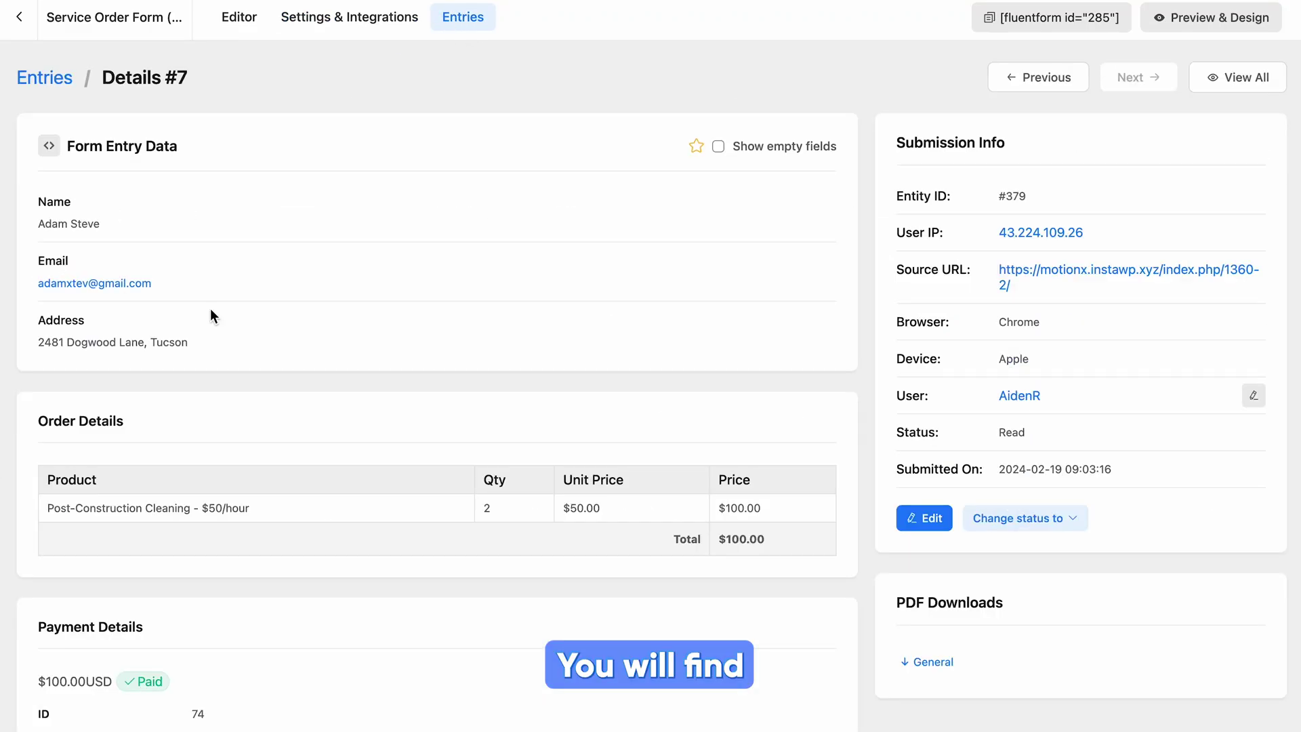
pyautogui.click(931, 673)
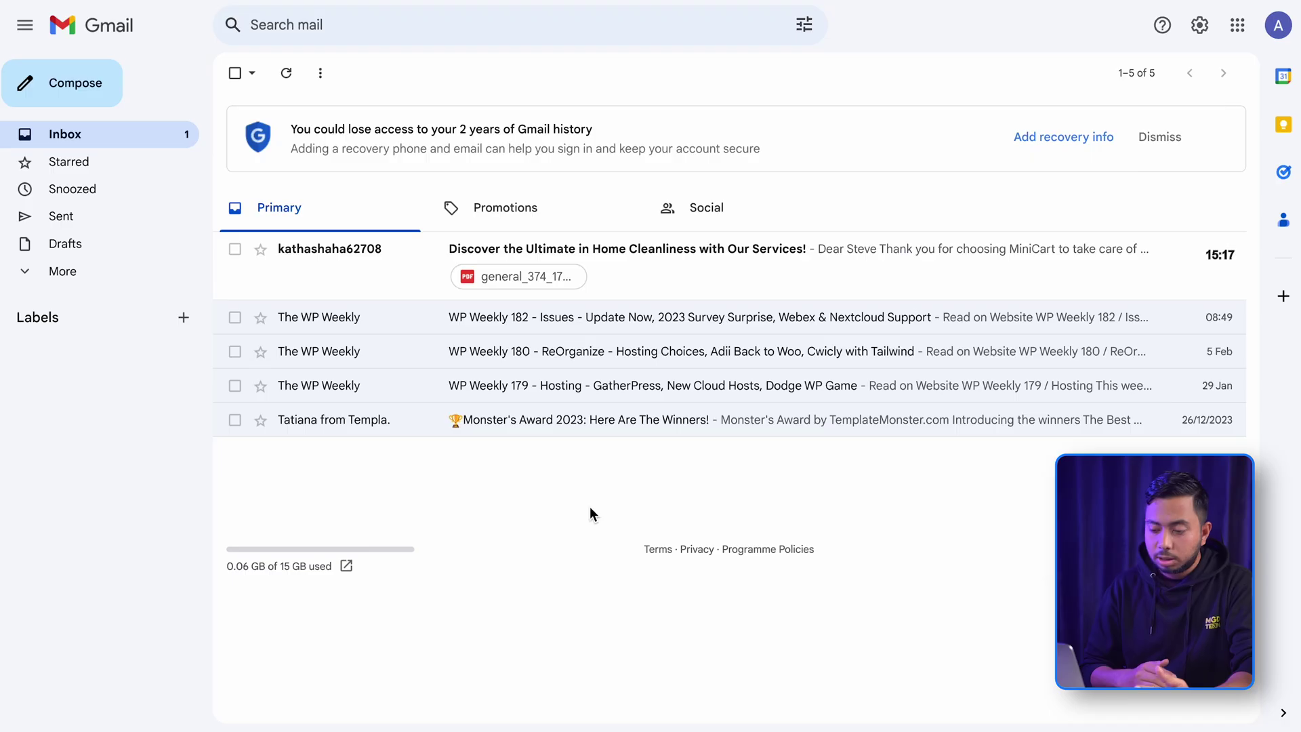
# Step: Open the newly received cleaning-service confirmation email and scroll down to its attached PDF
pyautogui.click(645, 266)
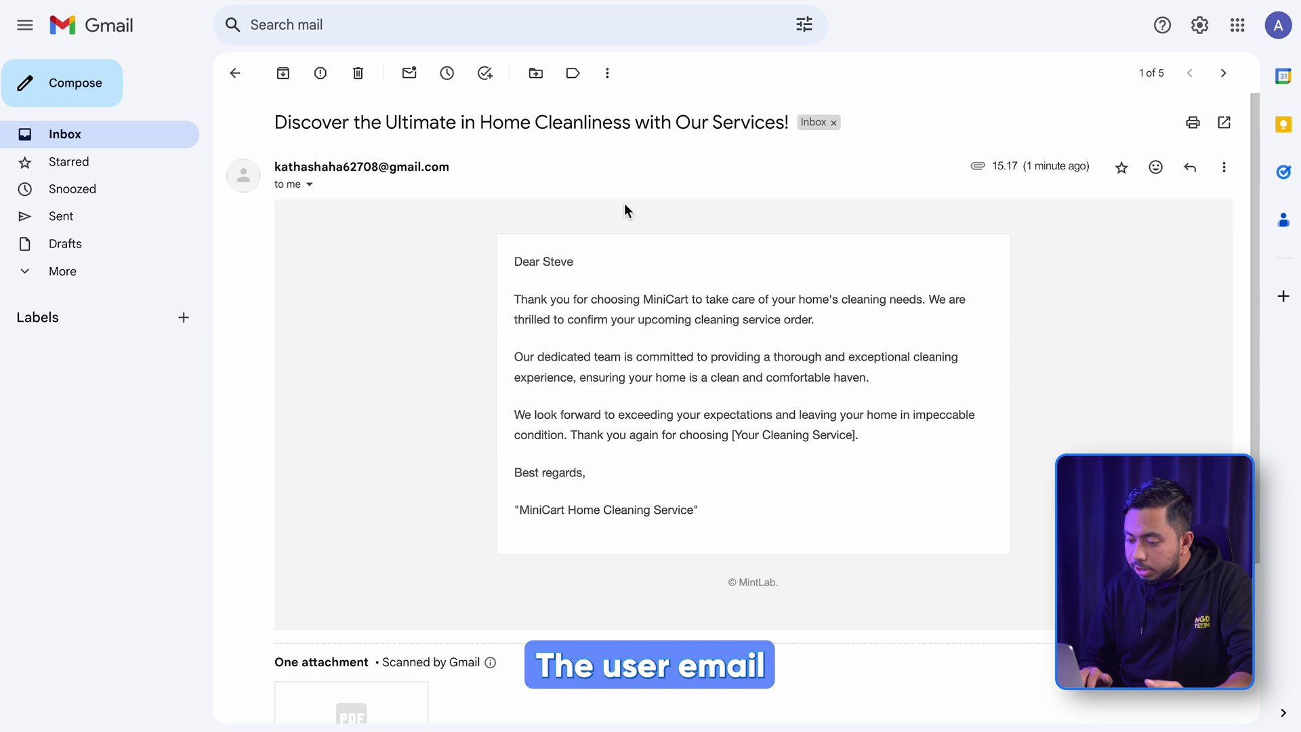
pyautogui.scroll(-3, 763, 463)
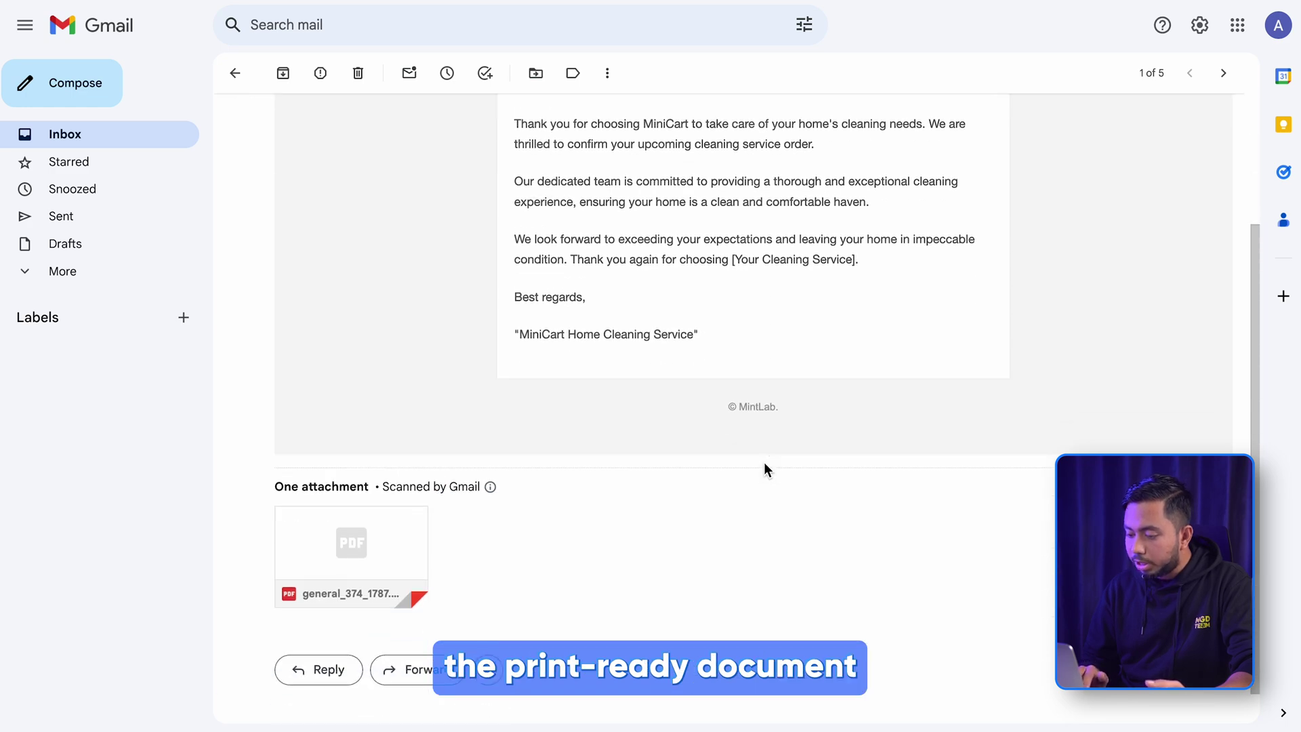